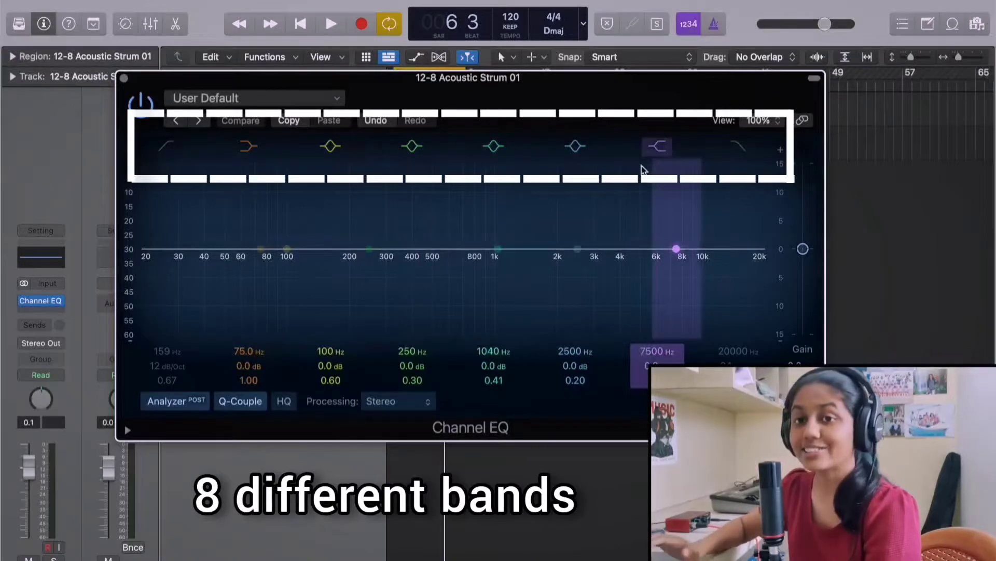
- Enable the low-cut filter and raise its frequency to 474 Hz
{"action": "left_click", "coordinate": [166, 146]}
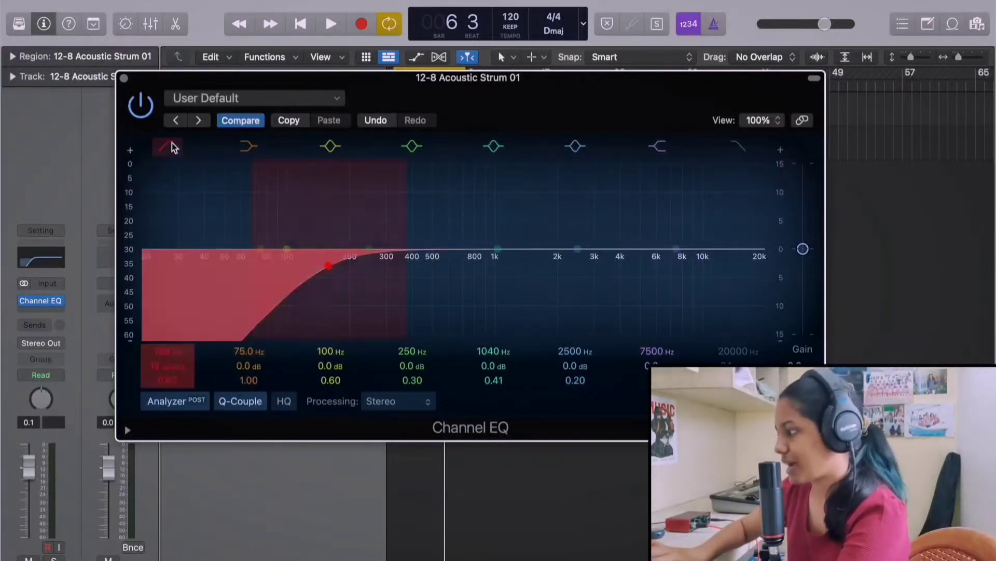
{"action": "left_click", "coordinate": [171, 146]}
{"action": "left_click", "coordinate": [171, 146]}
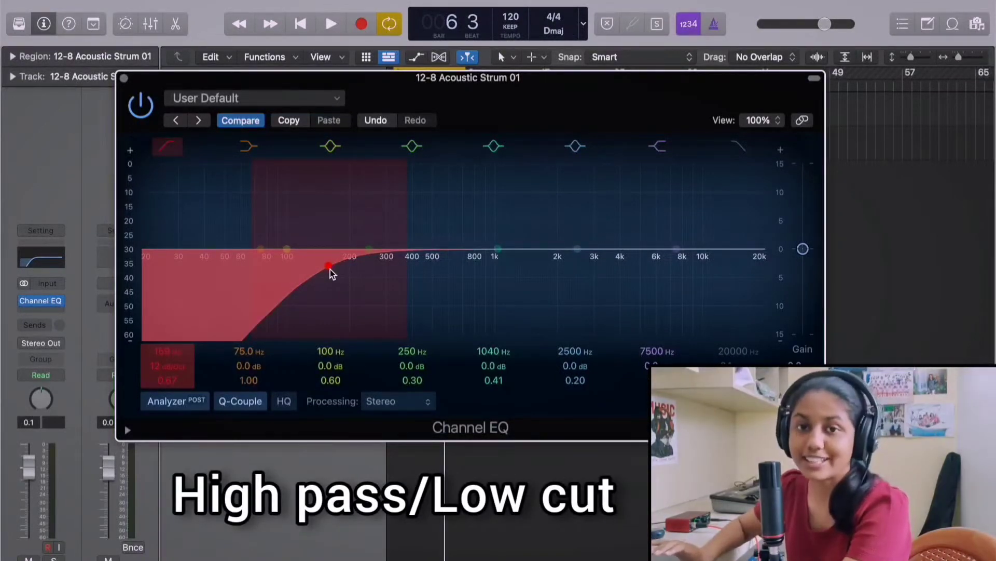
{"action": "left_click_drag", "start_coordinate": [331, 269], "coordinate": [425, 265]}
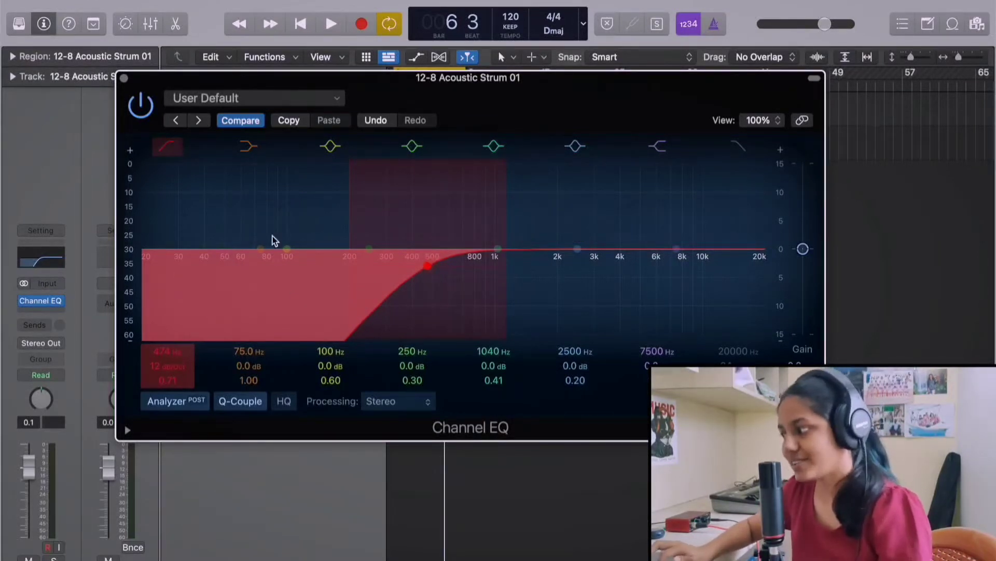
- Switch the low cut off and bring the high-cut filter down to about 805 Hz
{"action": "left_click", "coordinate": [172, 147]}
{"action": "left_click_drag", "start_coordinate": [763, 262], "coordinate": [518, 272]}
{"action": "left_click_drag", "start_coordinate": [554, 215], "coordinate": [472, 272]}
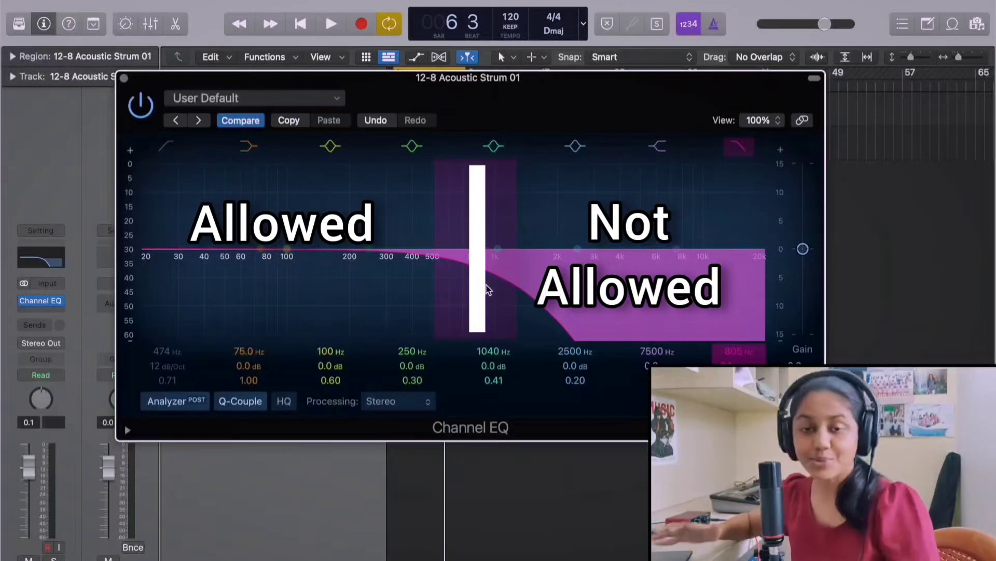
- Disable the high cut, set the low shelf to -5.2 dB at 89 Hz, and move the high shelf to 7000 Hz
{"action": "left_click", "coordinate": [736, 146]}
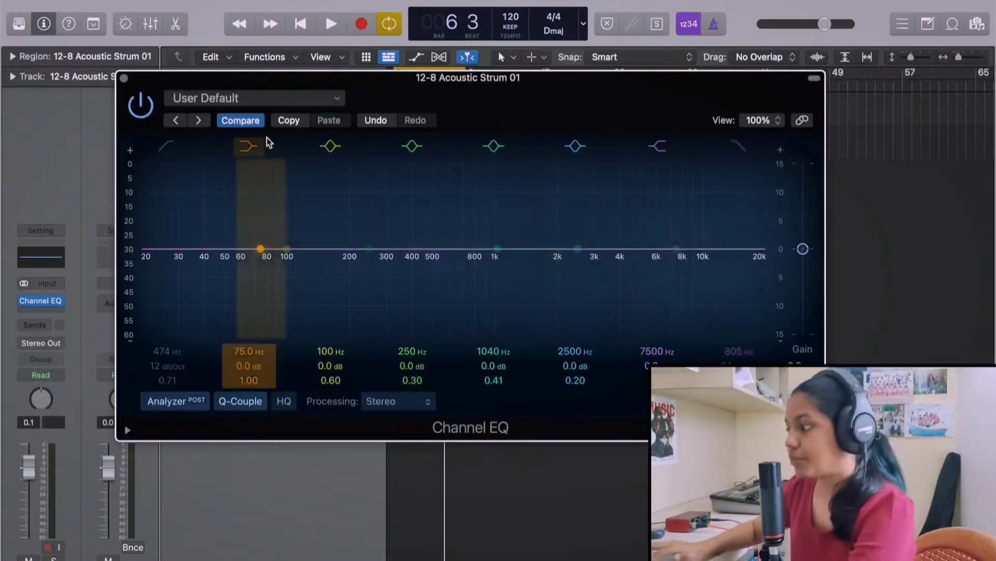
{"action": "left_click_drag", "start_coordinate": [253, 146], "coordinate": [263, 161]}
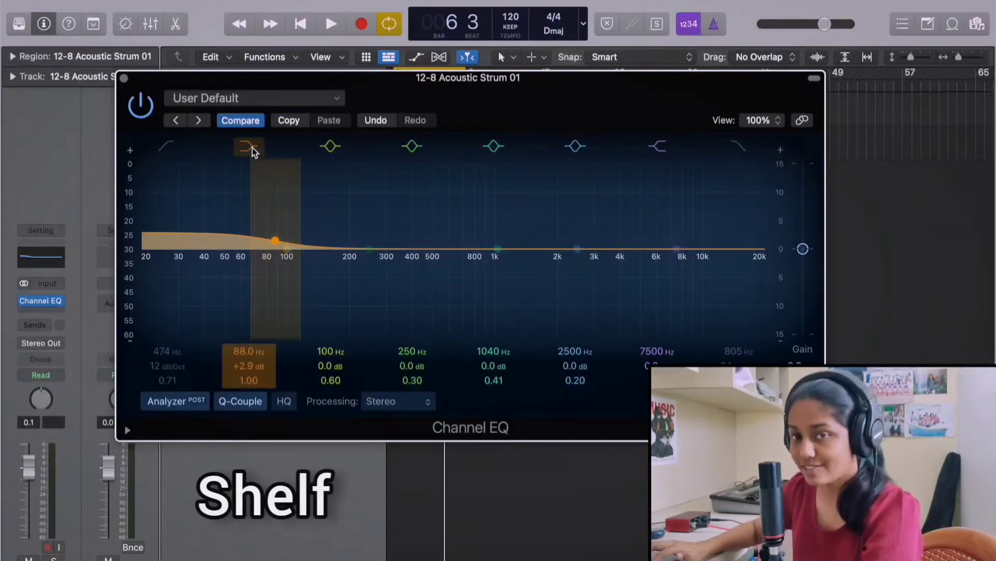
{"action": "left_click_drag", "start_coordinate": [275, 241], "coordinate": [275, 232]}
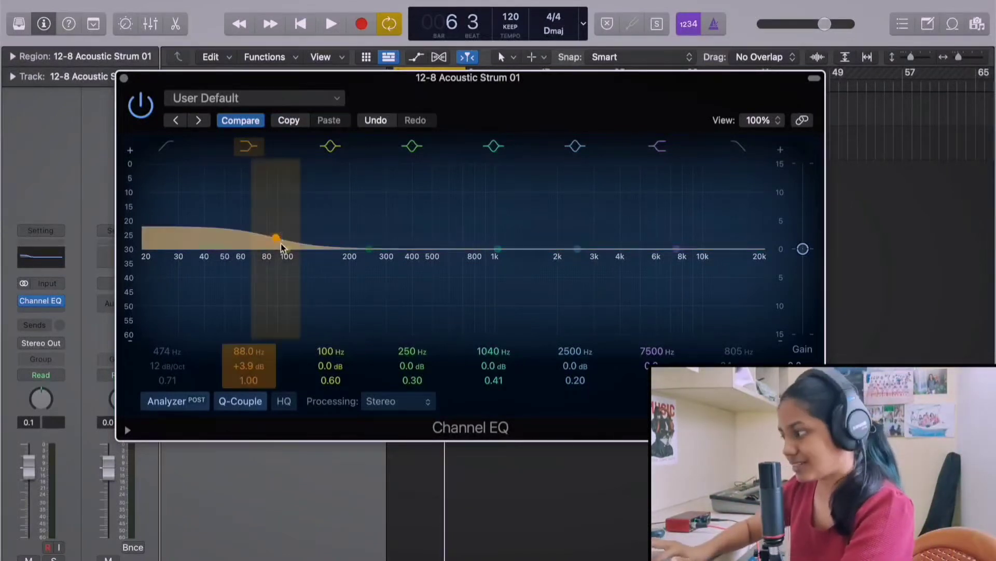
{"action": "left_click_drag", "start_coordinate": [282, 249], "coordinate": [277, 308]}
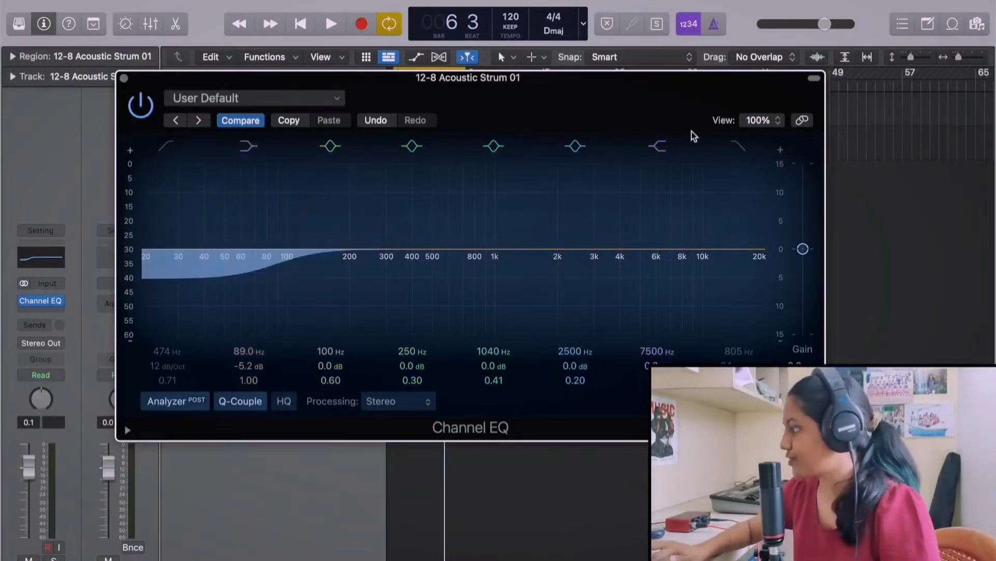
{"action": "mouse_move", "coordinate": [677, 247]}
{"action": "left_mouse_down"}
{"action": "mouse_move", "coordinate": [670, 213]}
{"action": "mouse_move", "coordinate": [674, 300]}
{"action": "mouse_move", "coordinate": [675, 266]}
{"action": "left_mouse_up"}
- Bypass both shelf bands and boost the mid bell to +8.3 dB at 1150 Hz
{"action": "left_click", "coordinate": [658, 146]}
{"action": "left_click", "coordinate": [249, 146]}
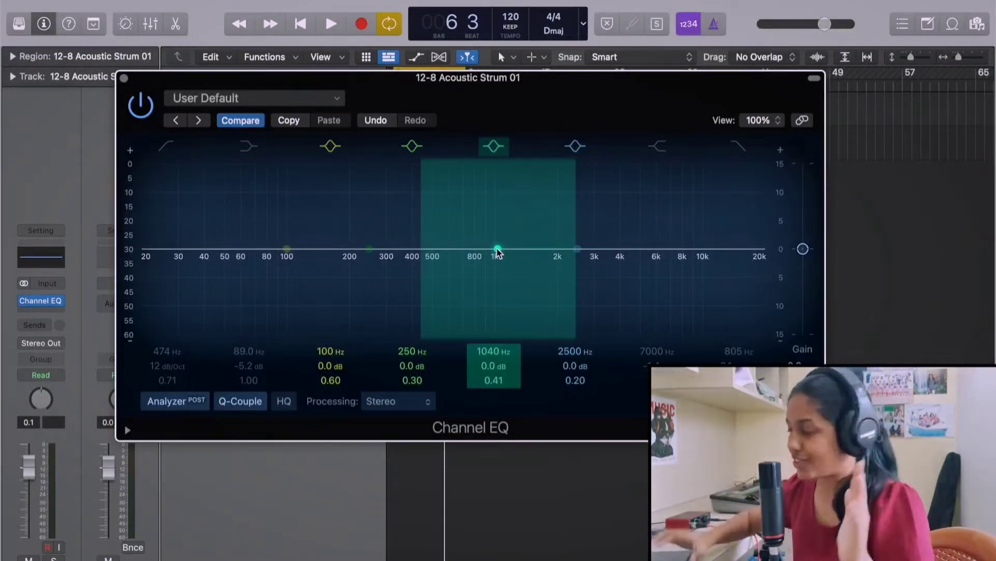
{"action": "left_click", "coordinate": [499, 149]}
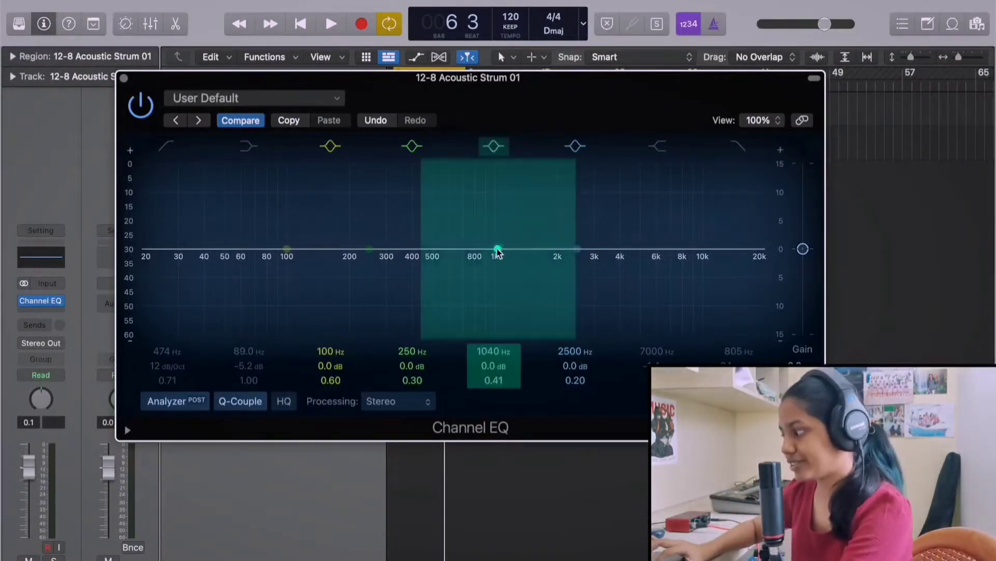
{"action": "left_click_drag", "start_coordinate": [498, 251], "coordinate": [505, 192]}
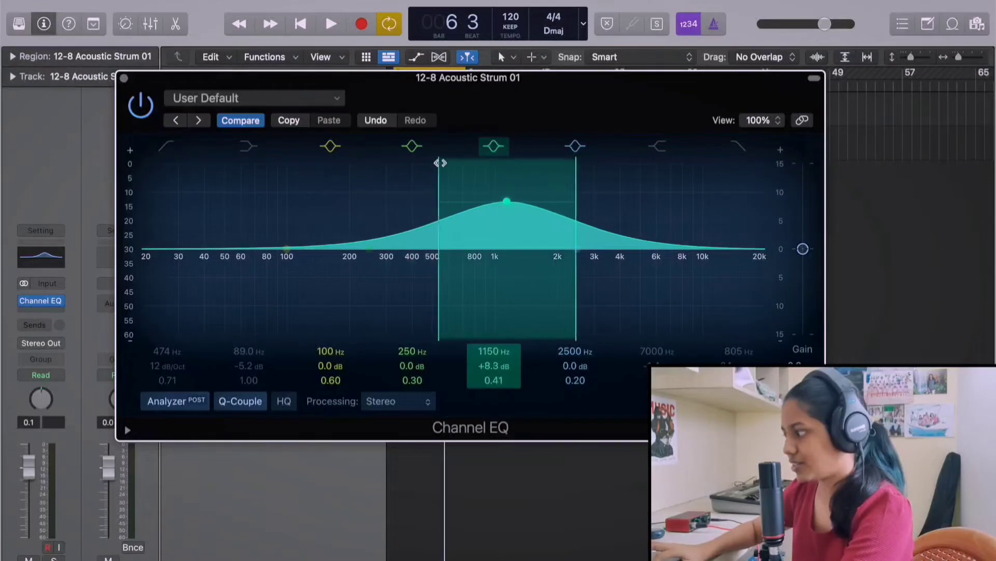
- Boost the 244 Hz bell by +4.4 dB and the 2900 Hz bell by +2.8 dB
{"action": "left_click", "coordinate": [412, 147]}
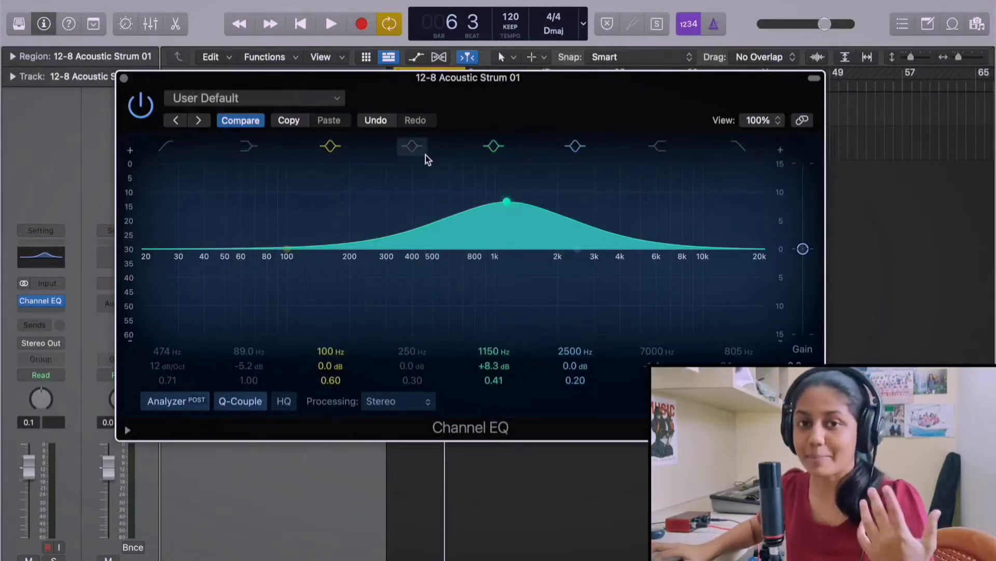
{"action": "left_click", "coordinate": [412, 147]}
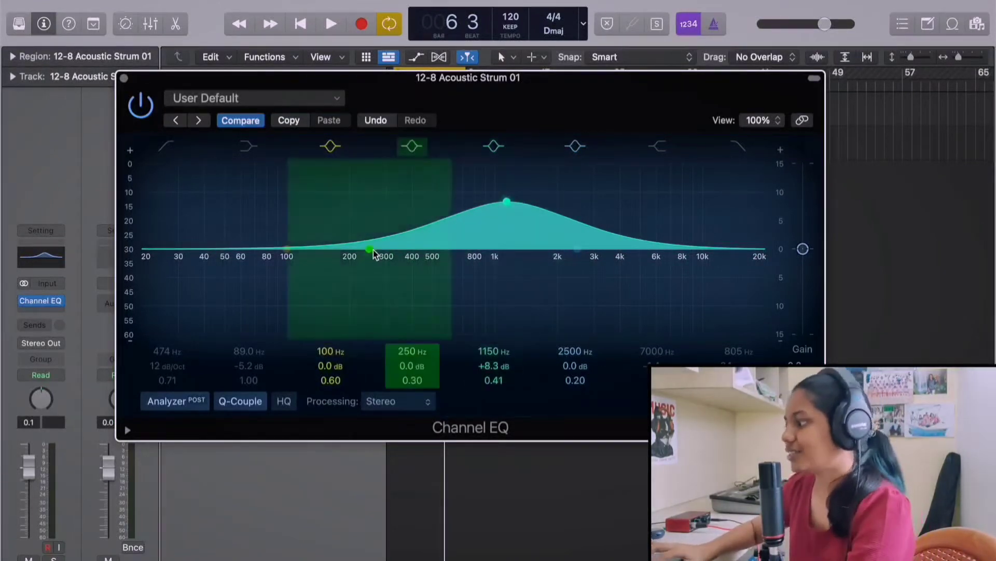
{"action": "left_click_drag", "start_coordinate": [370, 249], "coordinate": [369, 225]}
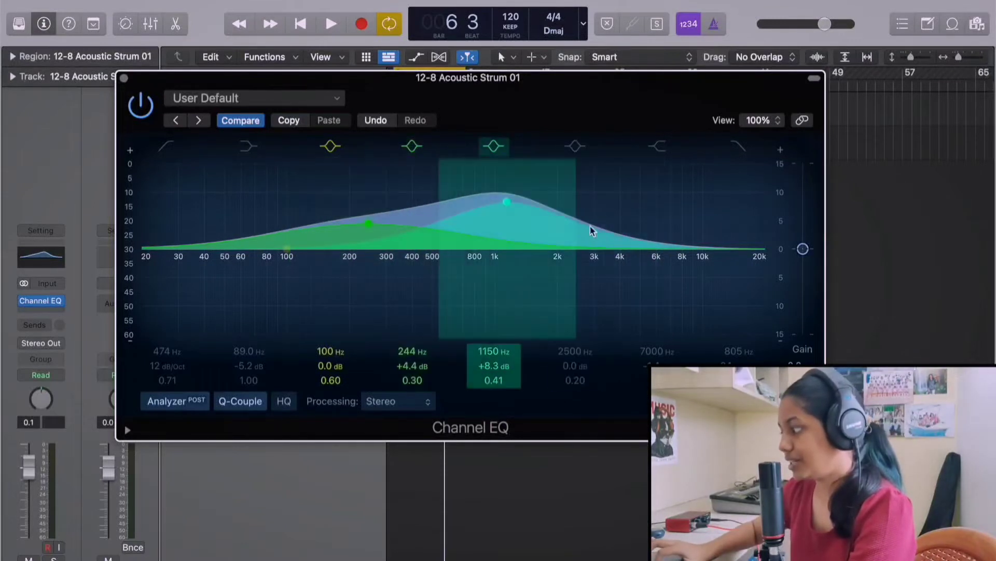
{"action": "left_click", "coordinate": [576, 148]}
{"action": "left_click_drag", "start_coordinate": [577, 247], "coordinate": [591, 232]}
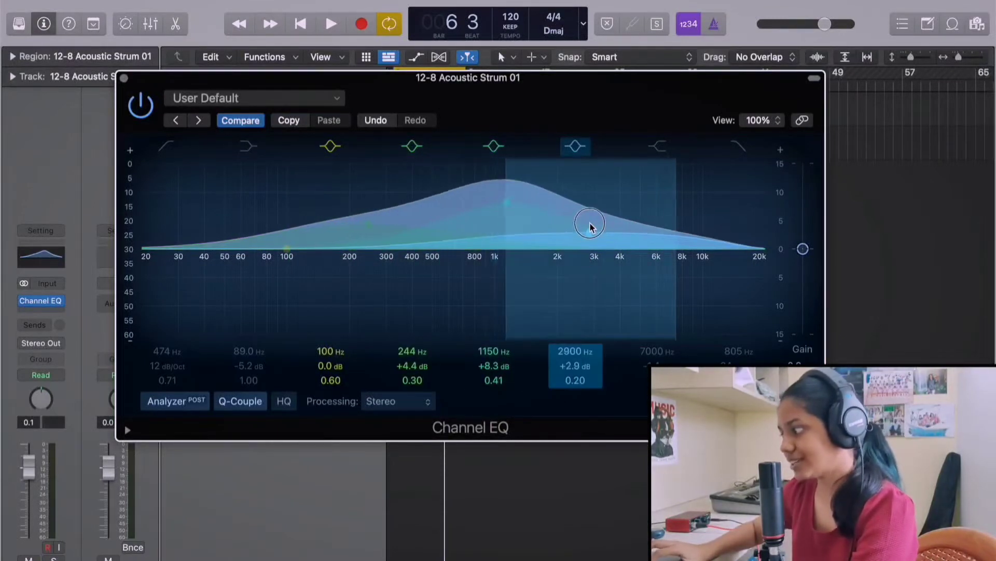
{"action": "left_click", "coordinate": [412, 147]}
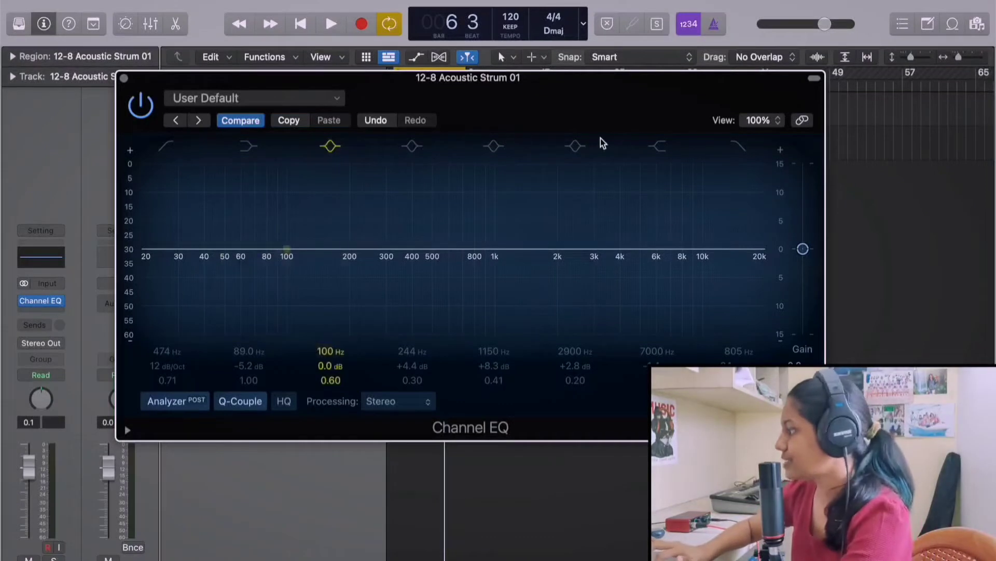
- Move the high shelf down to about 1600 Hz, -2.2 dB, then switch it off
{"action": "left_click", "coordinate": [656, 145]}
{"action": "left_click", "coordinate": [656, 146]}
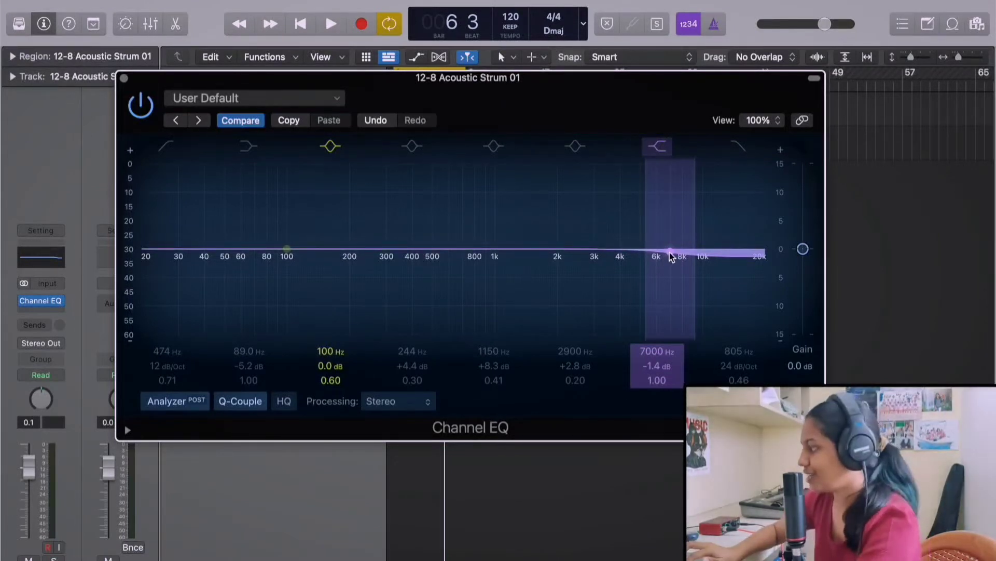
{"action": "left_click_drag", "start_coordinate": [671, 255], "coordinate": [532, 254]}
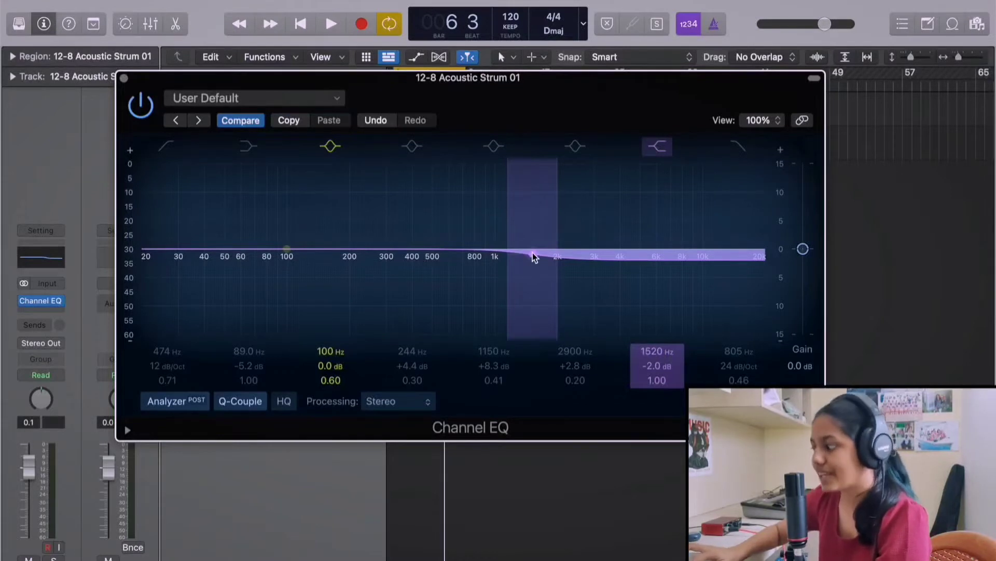
{"action": "left_click_drag", "start_coordinate": [535, 256], "coordinate": [535, 252]}
{"action": "left_click", "coordinate": [657, 146]}
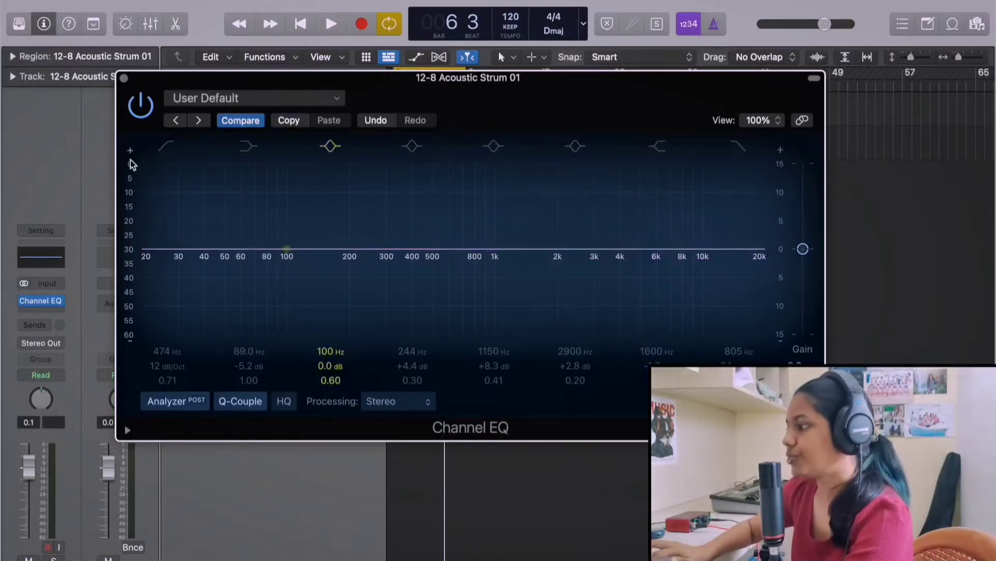
- Set the low cut to about 118 Hz, then switch it off
{"action": "left_click", "coordinate": [169, 147]}
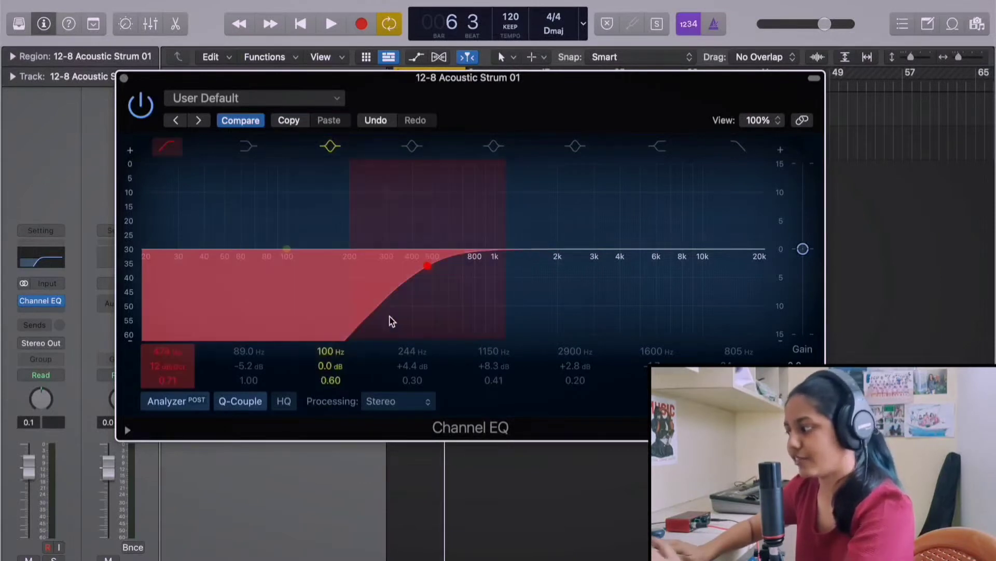
{"action": "left_click_drag", "start_coordinate": [406, 313], "coordinate": [304, 270]}
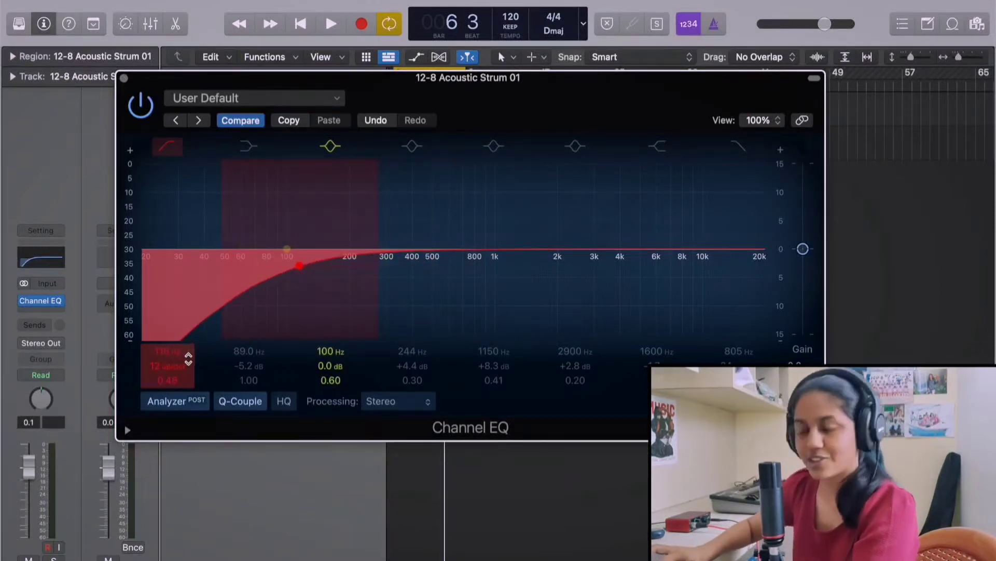
{"action": "left_click", "coordinate": [167, 147]}
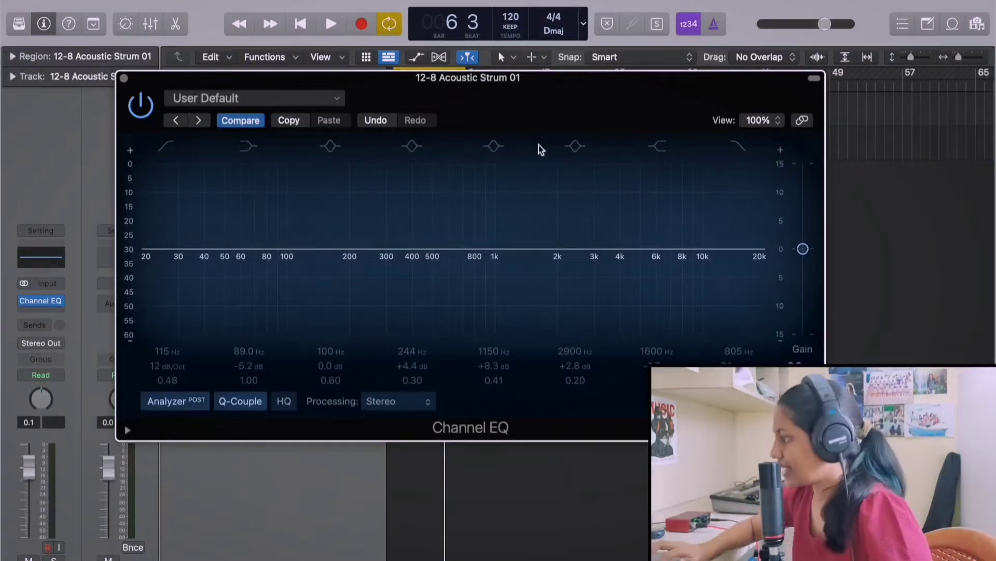
- Reset the 240 Hz bell's gain to 0.0 dB and turn off every EQ band
{"action": "left_click", "coordinate": [411, 146]}
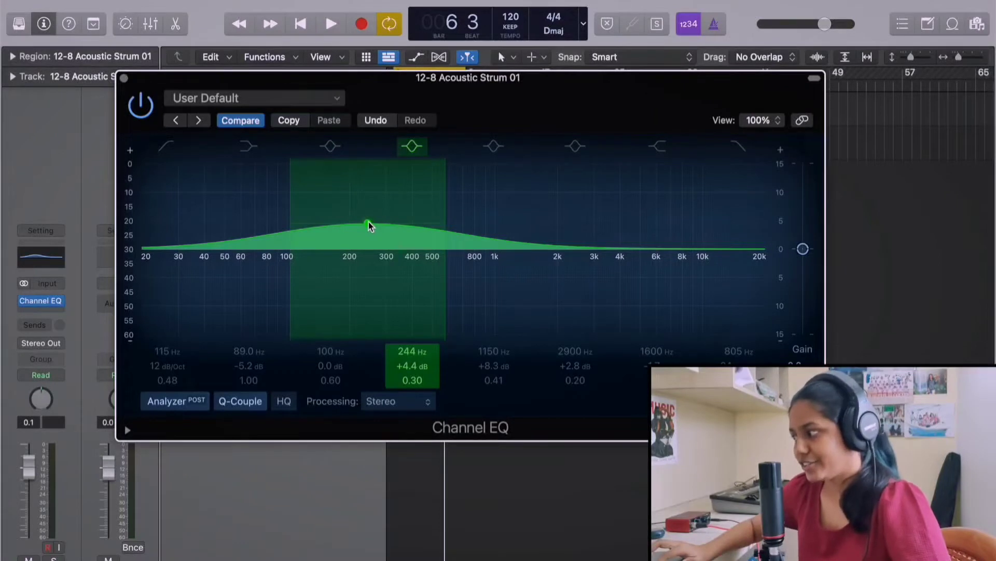
{"action": "left_click_drag", "start_coordinate": [368, 225], "coordinate": [367, 250]}
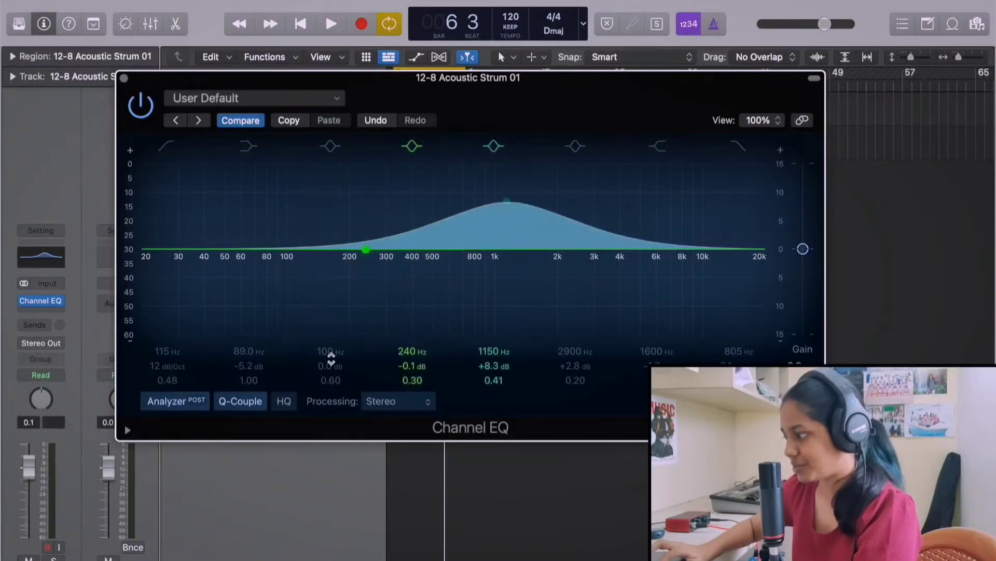
{"action": "left_click", "coordinate": [330, 146]}
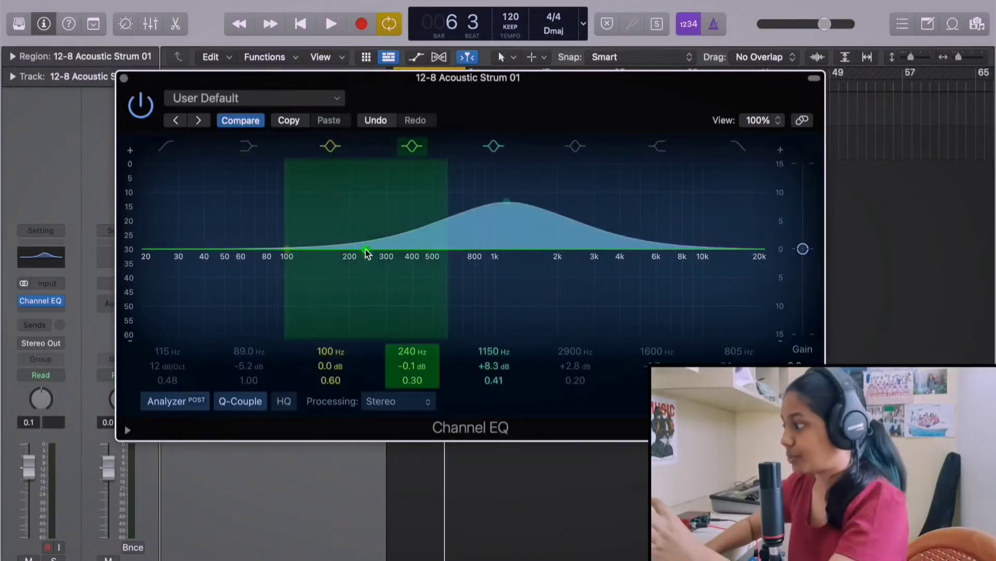
{"action": "left_click", "coordinate": [330, 145]}
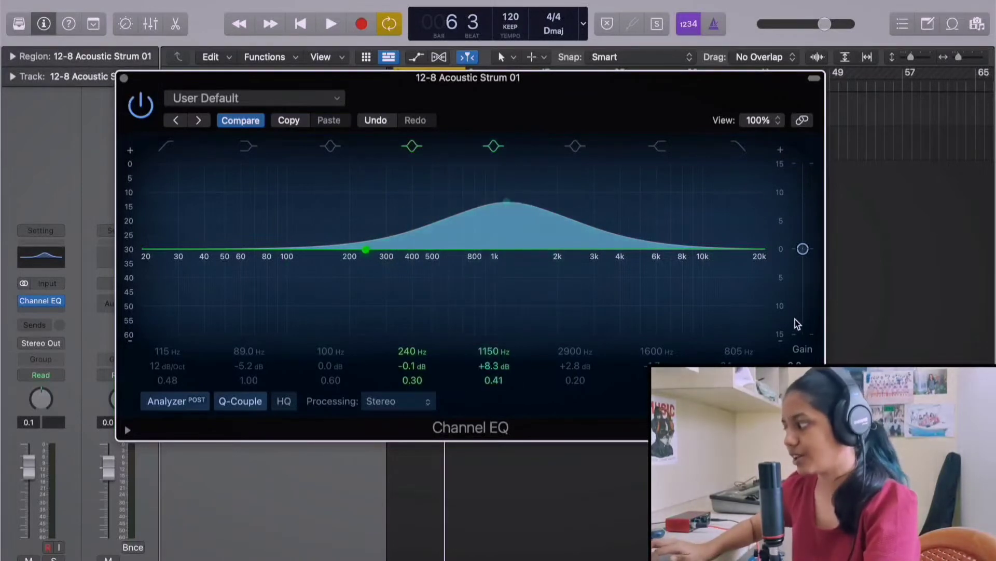
{"action": "left_click", "coordinate": [412, 366], "text": "alt"}
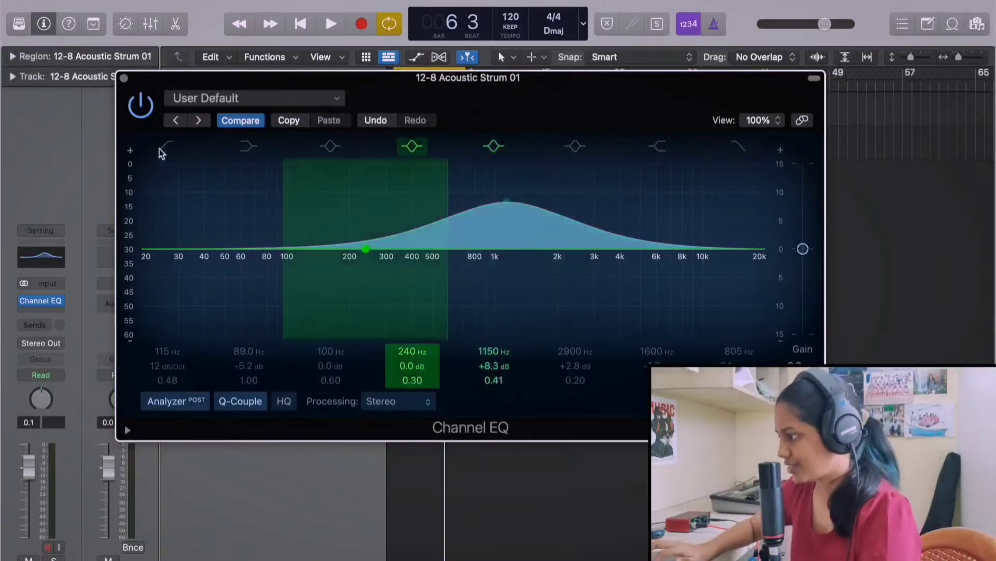
{"action": "left_click", "coordinate": [168, 147]}
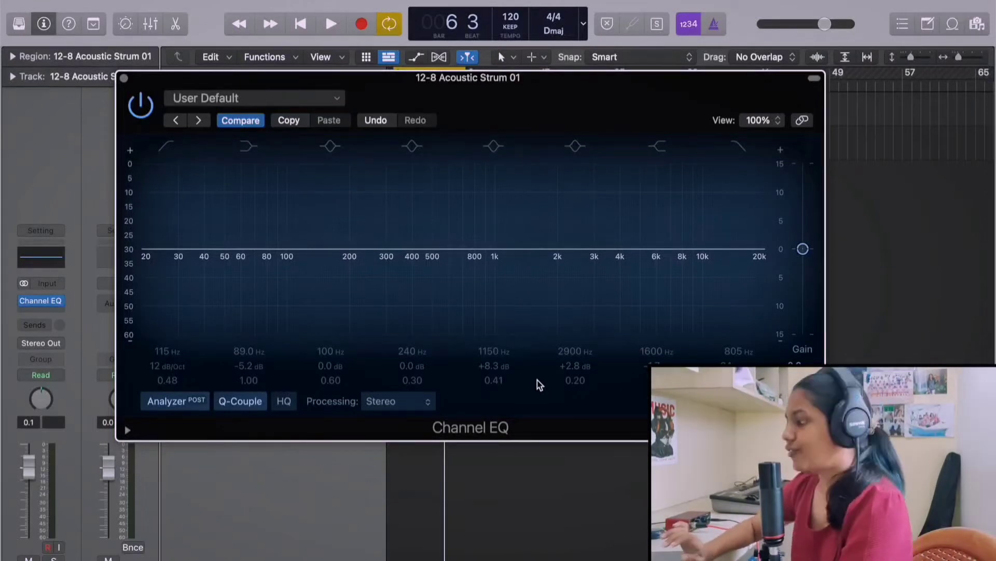
- Re-enable the mid bell and shape it to 795 Hz, +5.4 dB, Q 1.80
{"action": "left_click", "coordinate": [494, 145]}
{"action": "left_click_drag", "start_coordinate": [503, 171], "coordinate": [465, 177]}
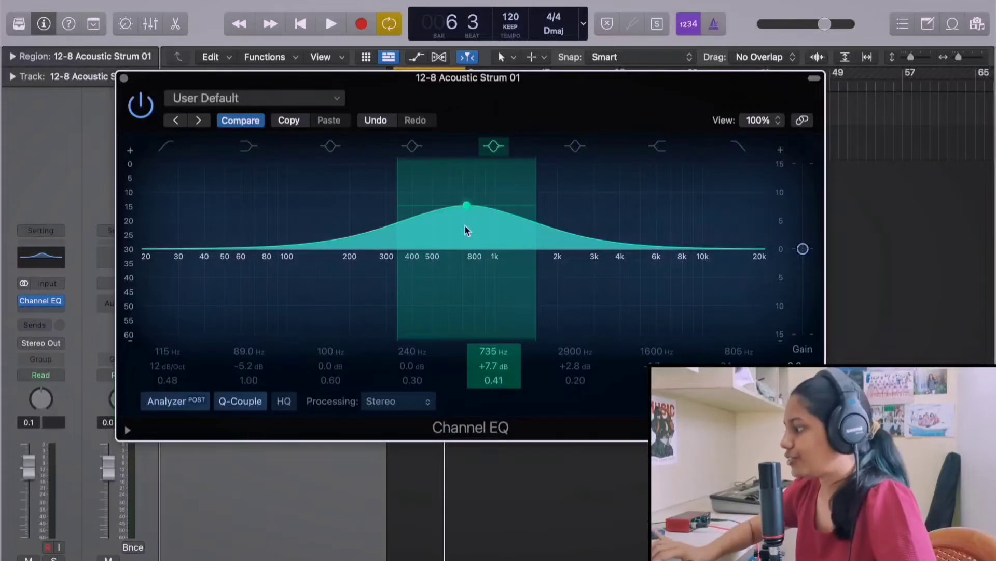
{"action": "scroll", "coordinate": [464, 225], "scroll_direction": "up", "scroll_amount": 10}
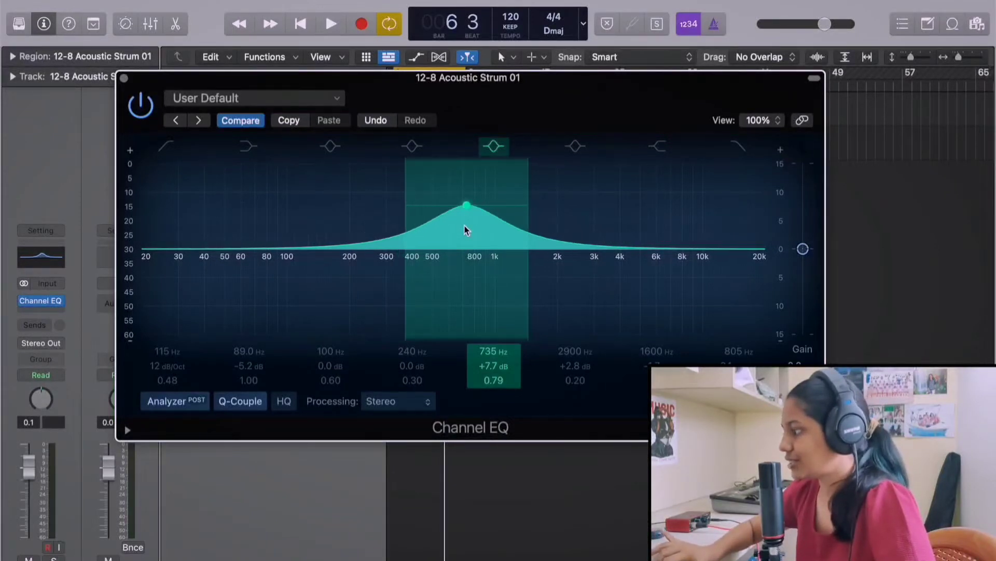
{"action": "scroll", "coordinate": [464, 224], "scroll_direction": "up", "scroll_amount": 15}
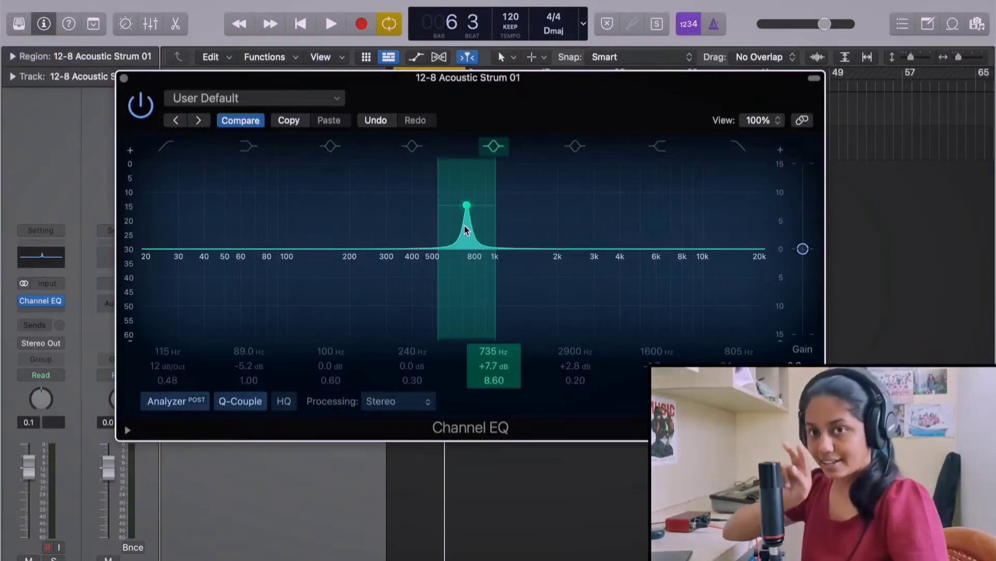
{"action": "mouse_move", "coordinate": [465, 229]}
{"action": "left_mouse_down"}
{"action": "mouse_move", "coordinate": [464, 207]}
{"action": "mouse_move", "coordinate": [465, 229]}
{"action": "left_mouse_up"}
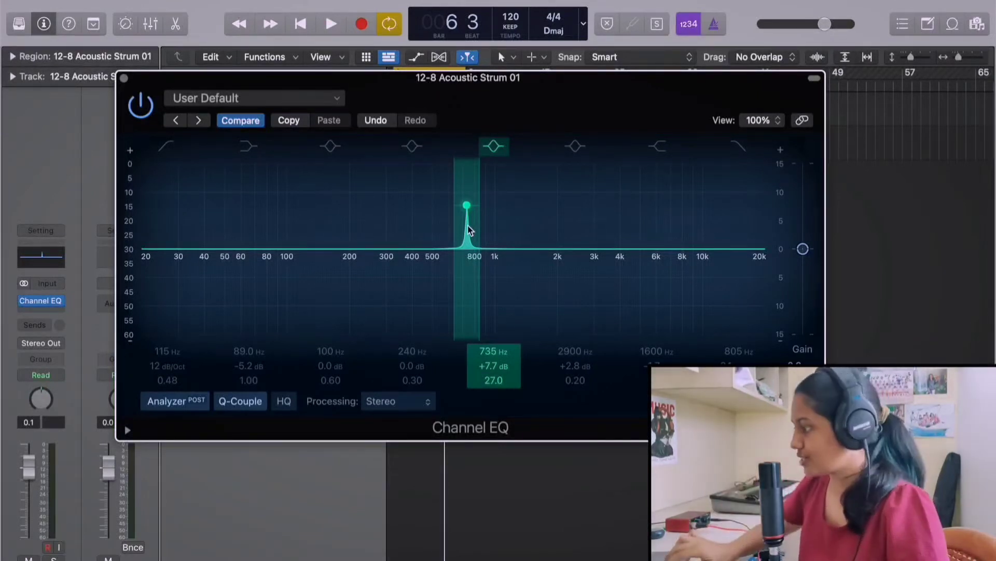
{"action": "scroll", "coordinate": [468, 225], "scroll_direction": "down", "scroll_amount": 5}
{"action": "scroll", "coordinate": [468, 225], "scroll_direction": "down", "scroll_amount": 15}
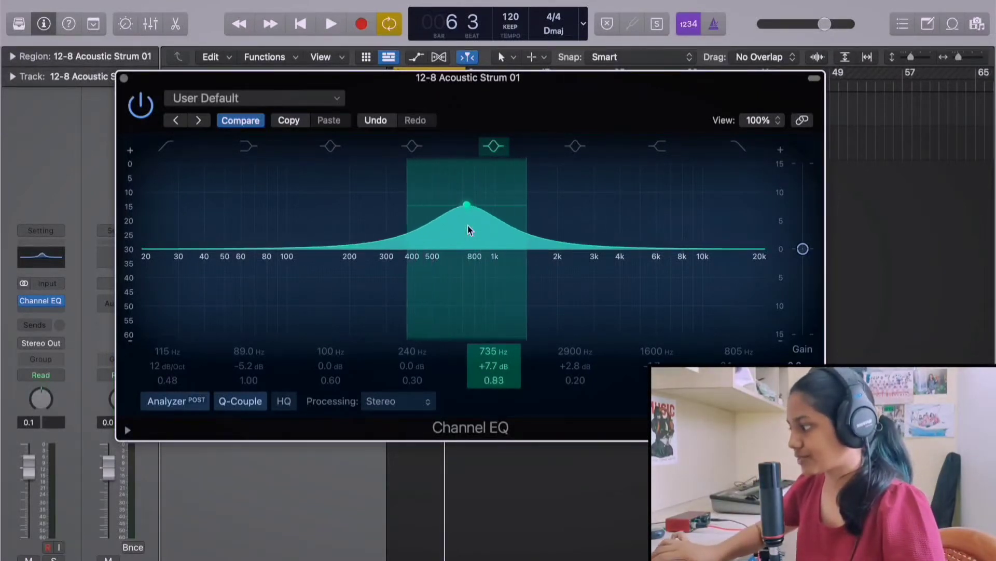
{"action": "scroll", "coordinate": [468, 225], "scroll_direction": "down", "scroll_amount": 5}
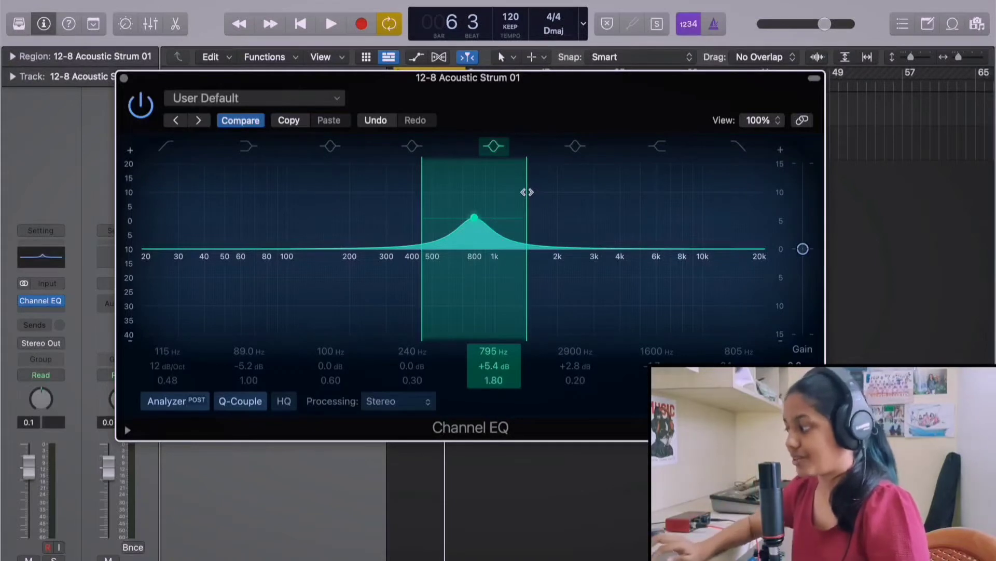
- Widen the mid bell to Q 0.43 and turn it into a -7.2 dB cut at 910 Hz
{"action": "mouse_move", "coordinate": [527, 192]}
{"action": "left_mouse_down"}
{"action": "mouse_move", "coordinate": [562, 190]}
{"action": "mouse_move", "coordinate": [508, 193]}
{"action": "mouse_move", "coordinate": [575, 195]}
{"action": "mouse_move", "coordinate": [514, 196]}
{"action": "mouse_move", "coordinate": [532, 193]}
{"action": "left_mouse_up"}
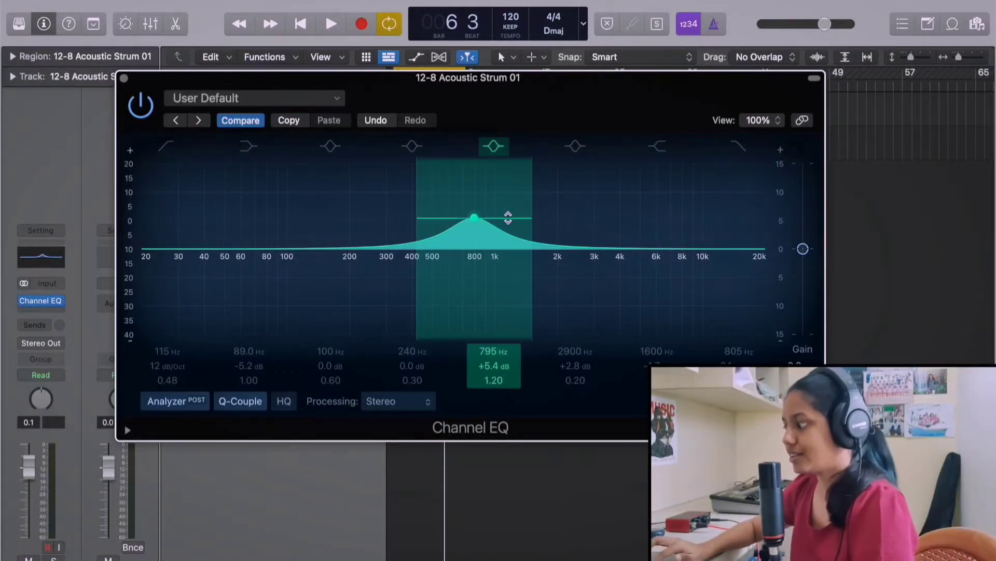
{"action": "left_click_drag", "start_coordinate": [507, 219], "coordinate": [537, 213]}
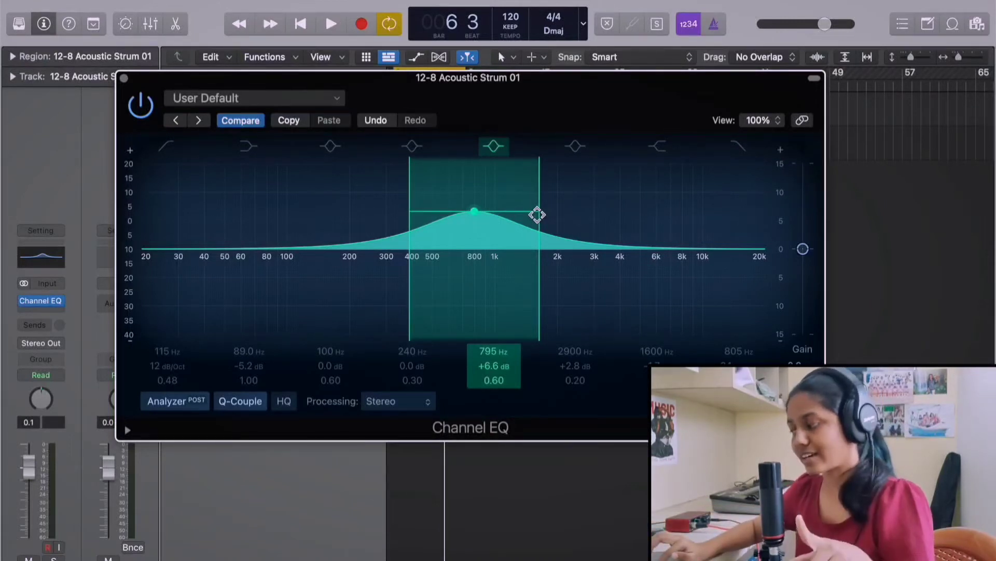
{"action": "mouse_move", "coordinate": [536, 216]}
{"action": "left_mouse_down"}
{"action": "mouse_move", "coordinate": [565, 216]}
{"action": "mouse_move", "coordinate": [530, 218]}
{"action": "mouse_move", "coordinate": [543, 222]}
{"action": "mouse_move", "coordinate": [543, 212]}
{"action": "left_mouse_up"}
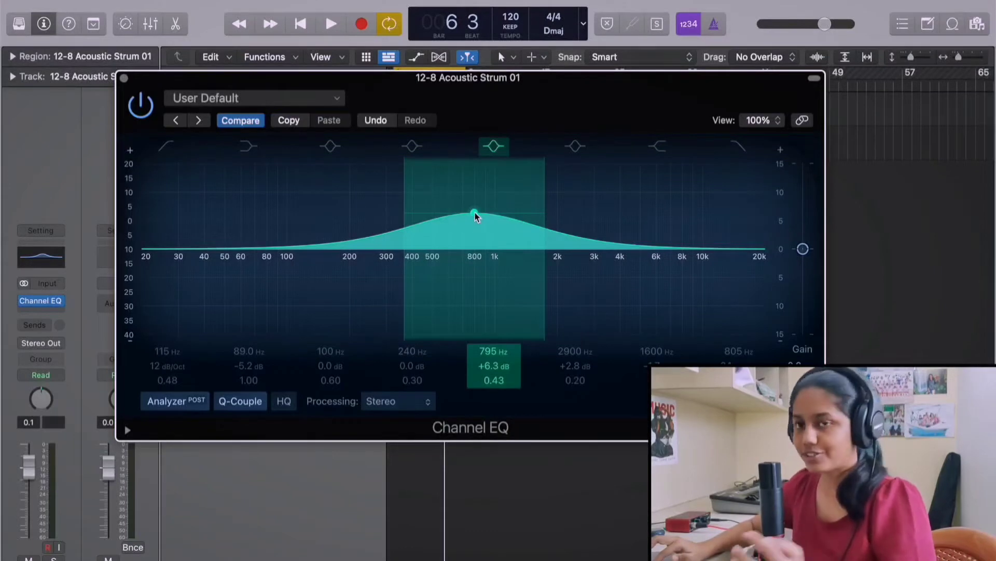
{"action": "left_click_drag", "start_coordinate": [476, 216], "coordinate": [470, 240]}
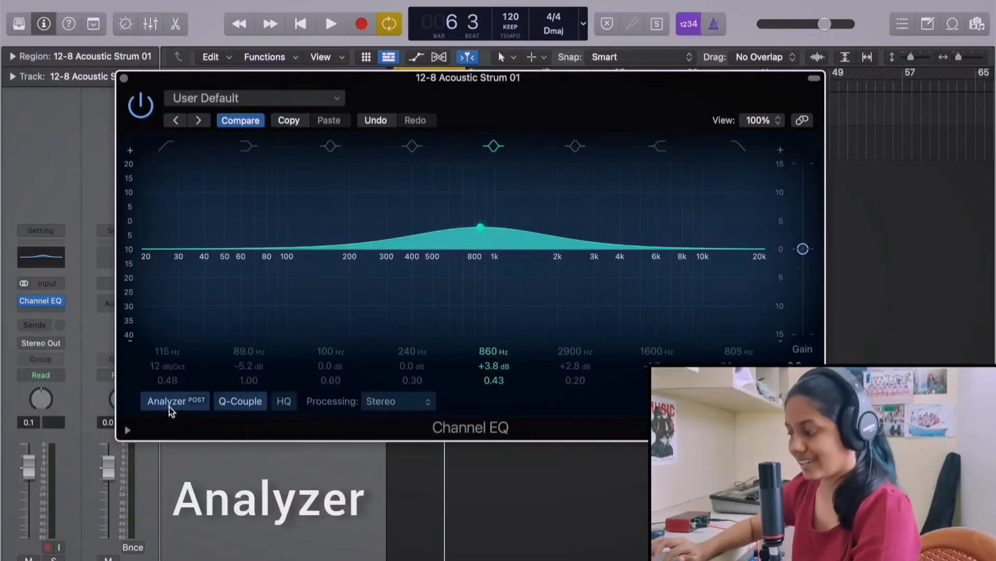
- Move the Channel EQ window down to reveal the tracks
{"action": "left_click_drag", "start_coordinate": [391, 88], "coordinate": [391, 159]}
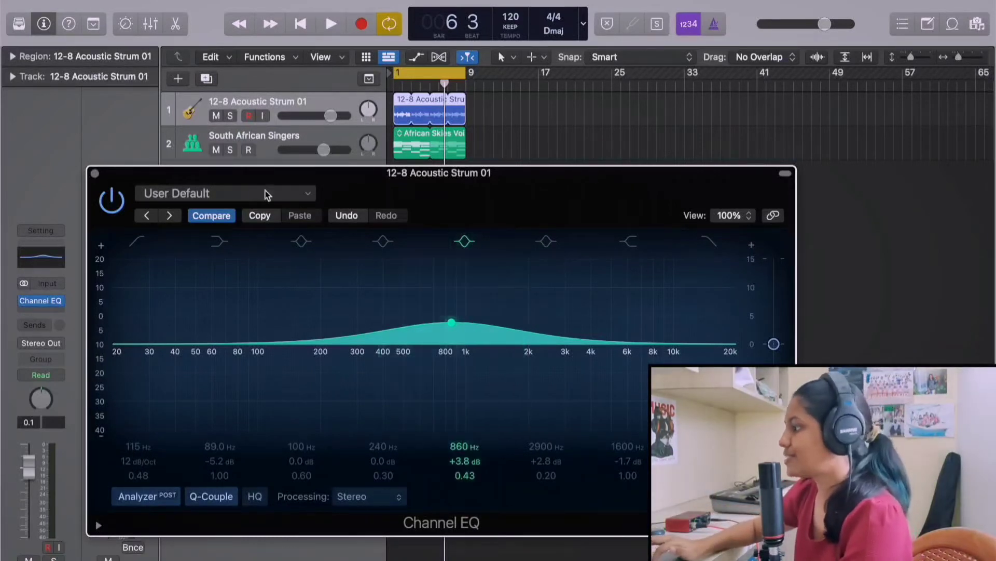
- Solo the acoustic strum track and play it back
{"action": "left_click", "coordinate": [294, 104]}
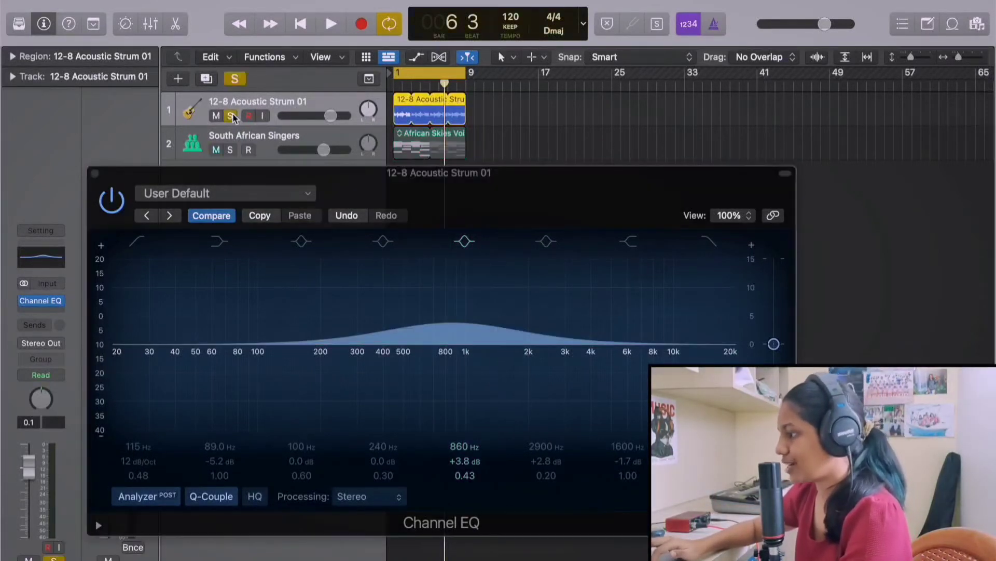
{"action": "key", "text": "space"}
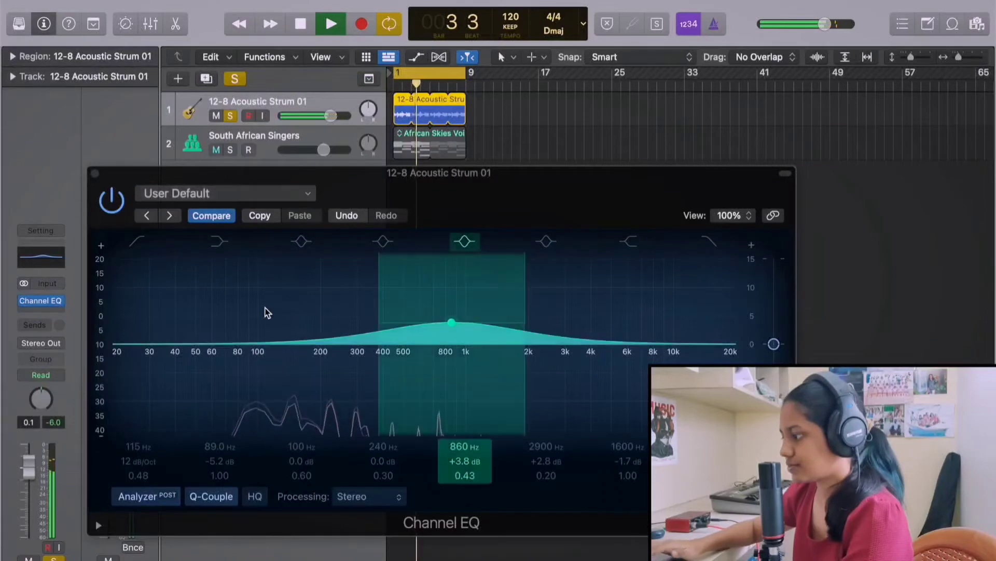
{"action": "key", "text": "space"}
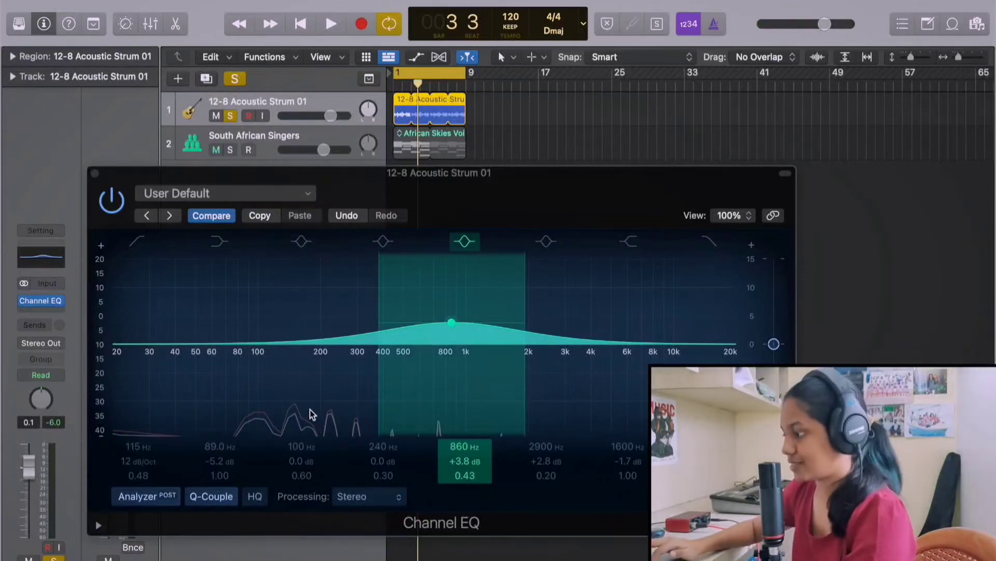
{"action": "key", "text": "space"}
- Flatten the mid bell to 0.0 dB at 895 Hz and set the analyzer to PRE
{"action": "left_click", "coordinate": [152, 496]}
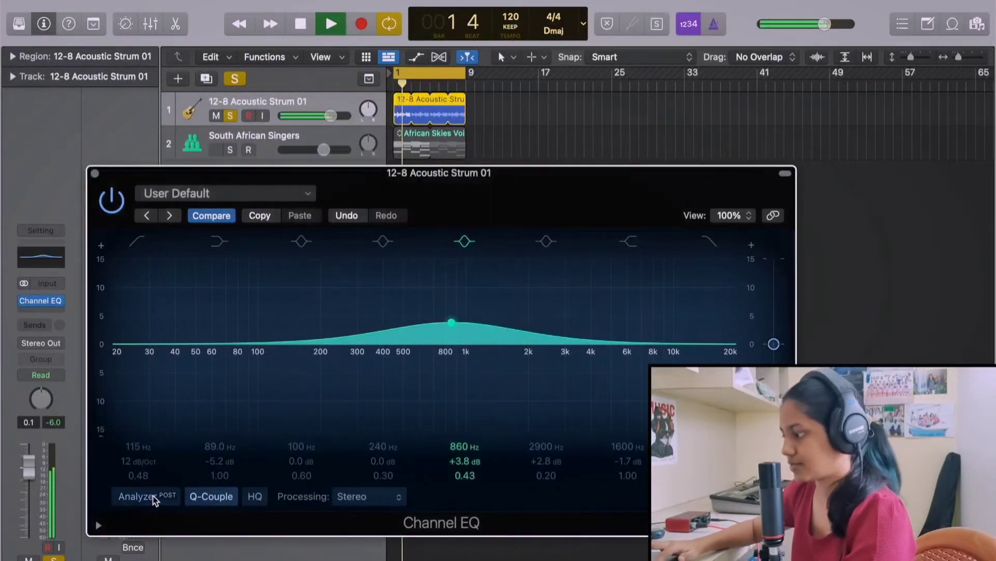
{"action": "left_click", "coordinate": [152, 496]}
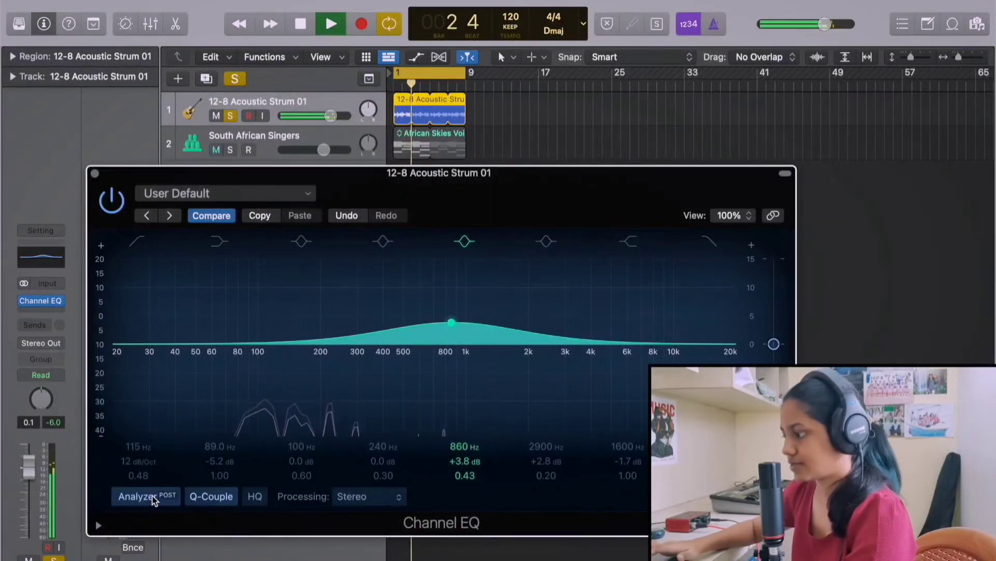
{"action": "key", "text": "space"}
{"action": "left_click_drag", "start_coordinate": [451, 322], "coordinate": [456, 345]}
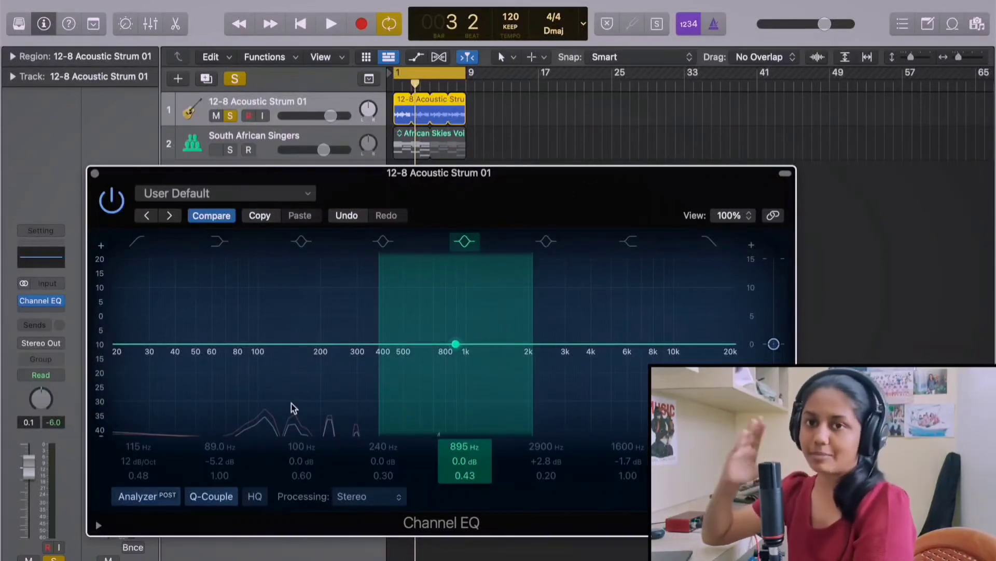
{"action": "left_click", "coordinate": [175, 494]}
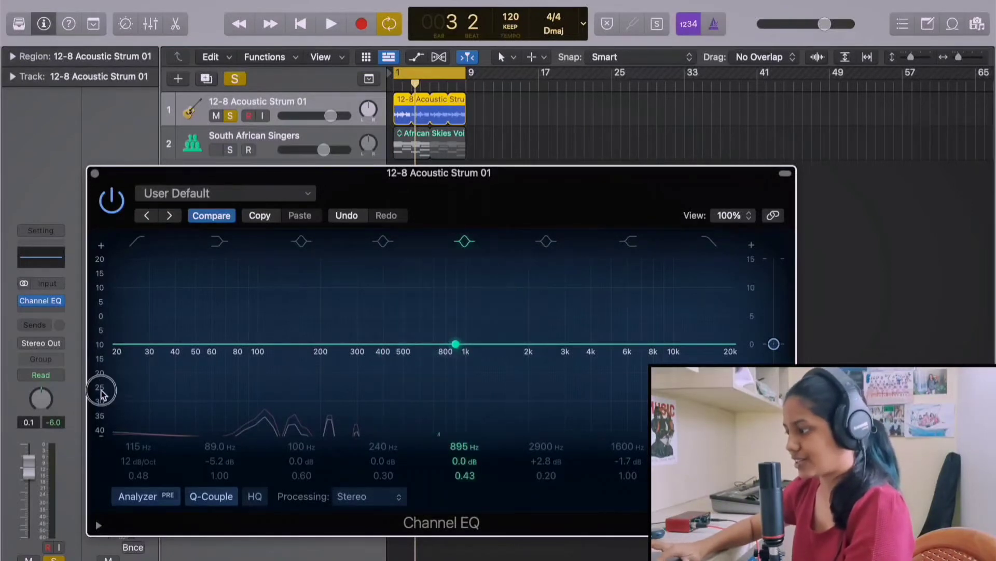
- Expand the analyzer's level scale to 10–70 dB and play the strum to view its spectrum
{"action": "left_click_drag", "start_coordinate": [105, 375], "coordinate": [108, 300]}
{"action": "key", "text": "space"}
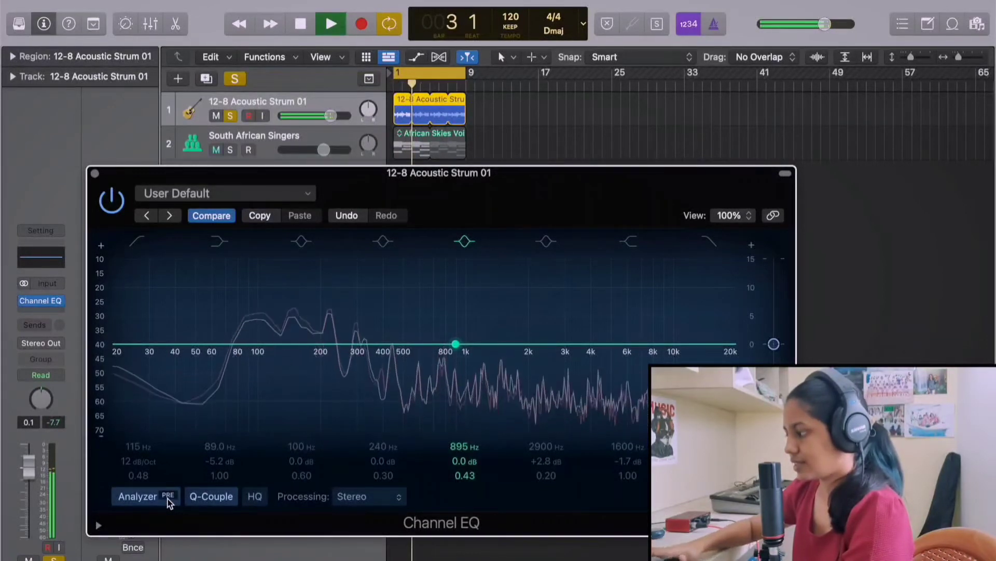
{"action": "key", "text": "space"}
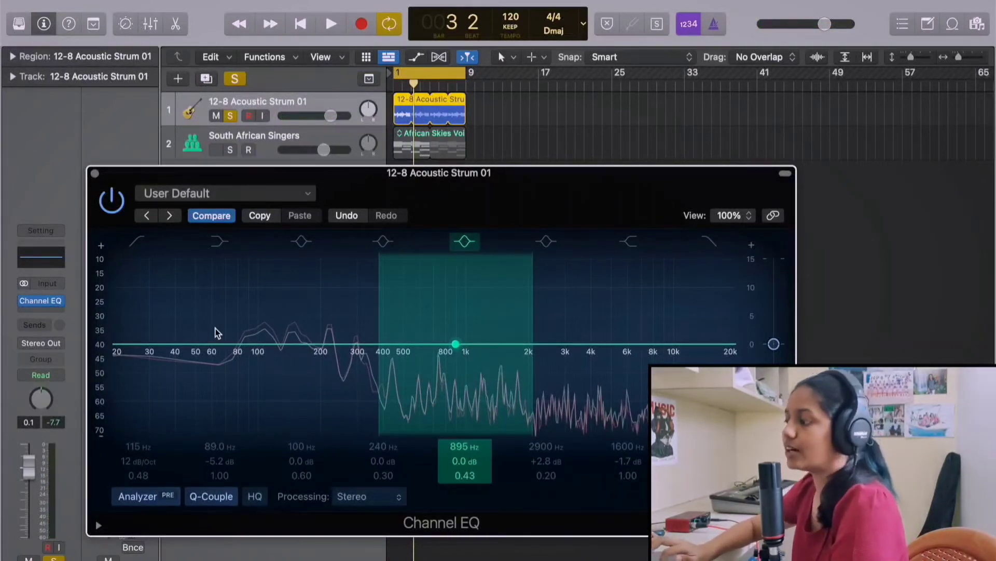
- Switch on the low cut at 510 Hz, audition it, then restart playback of the strum
{"action": "left_click", "coordinate": [138, 242]}
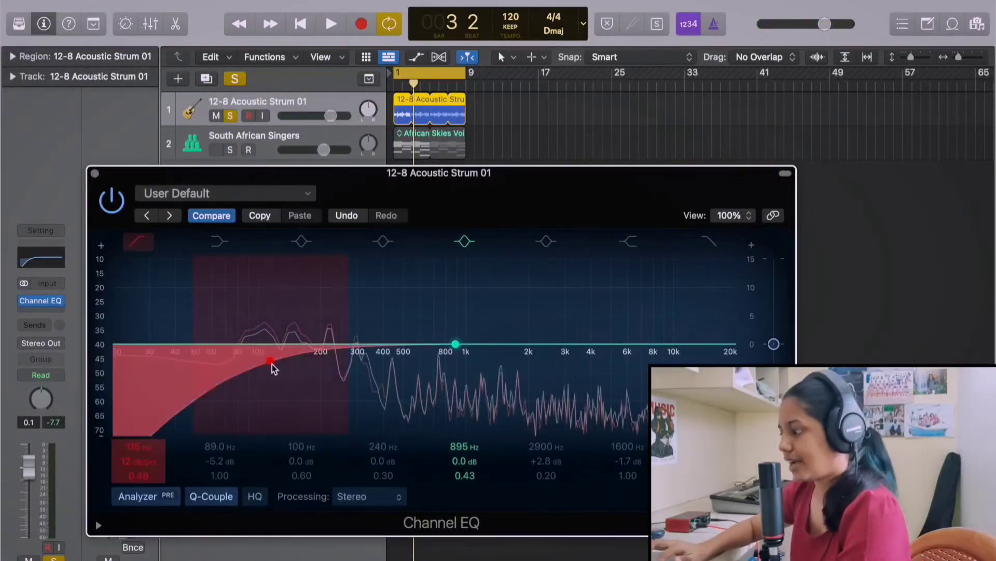
{"action": "left_click_drag", "start_coordinate": [272, 364], "coordinate": [407, 353]}
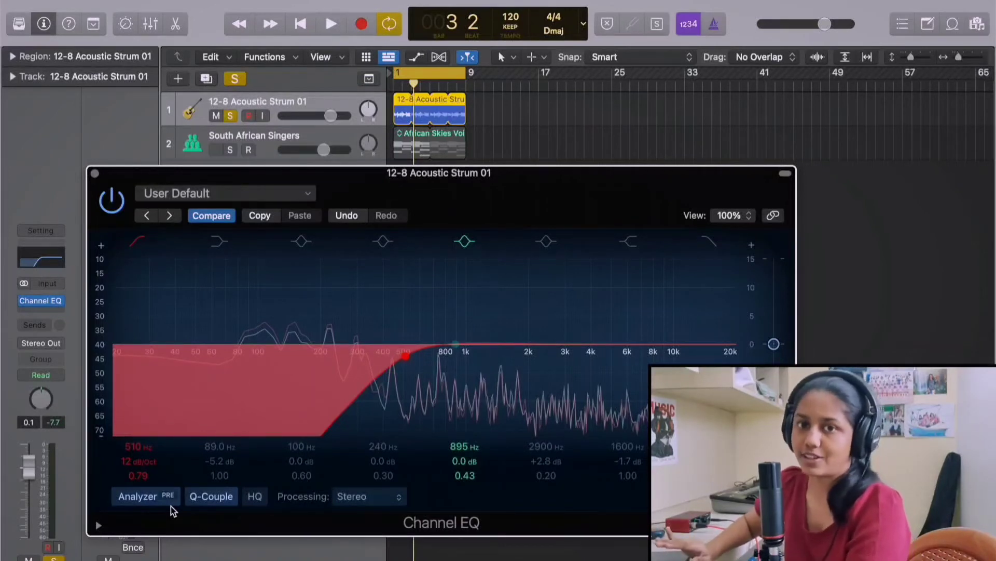
{"action": "key", "text": "space"}
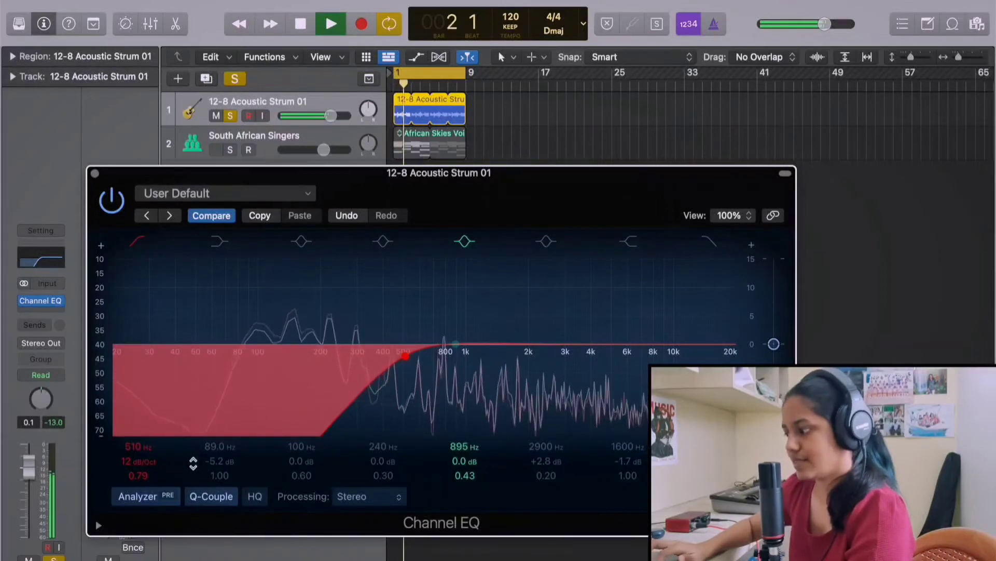
{"action": "key", "text": "space"}
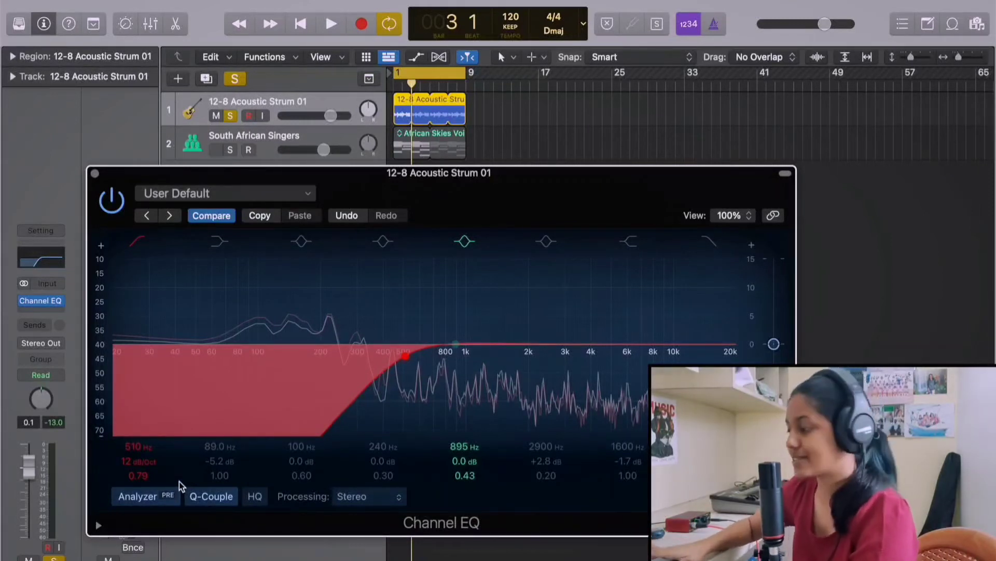
{"action": "key", "text": "space"}
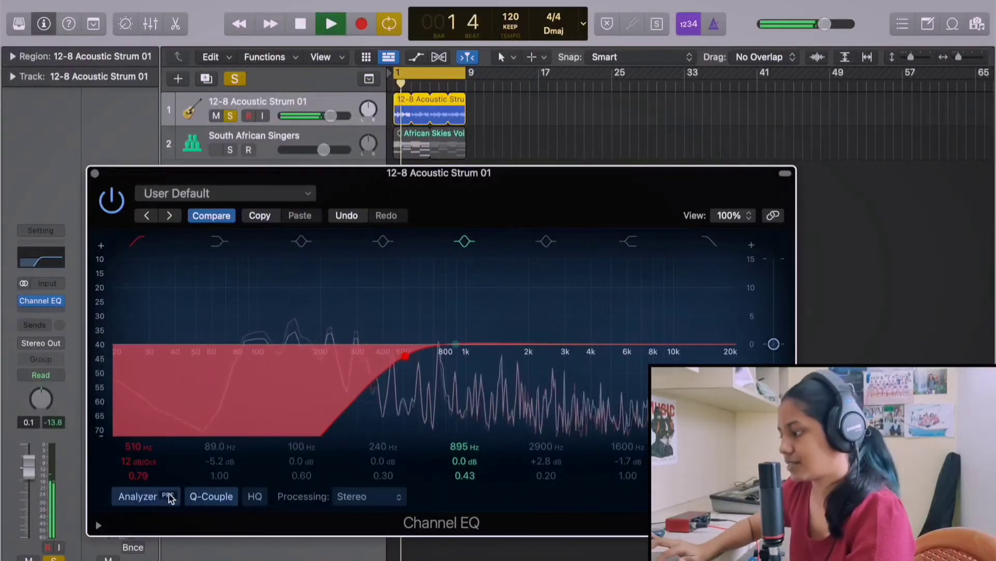
- Set the analyzer to POST and restart playback from the beginning
{"action": "left_click", "coordinate": [168, 497]}
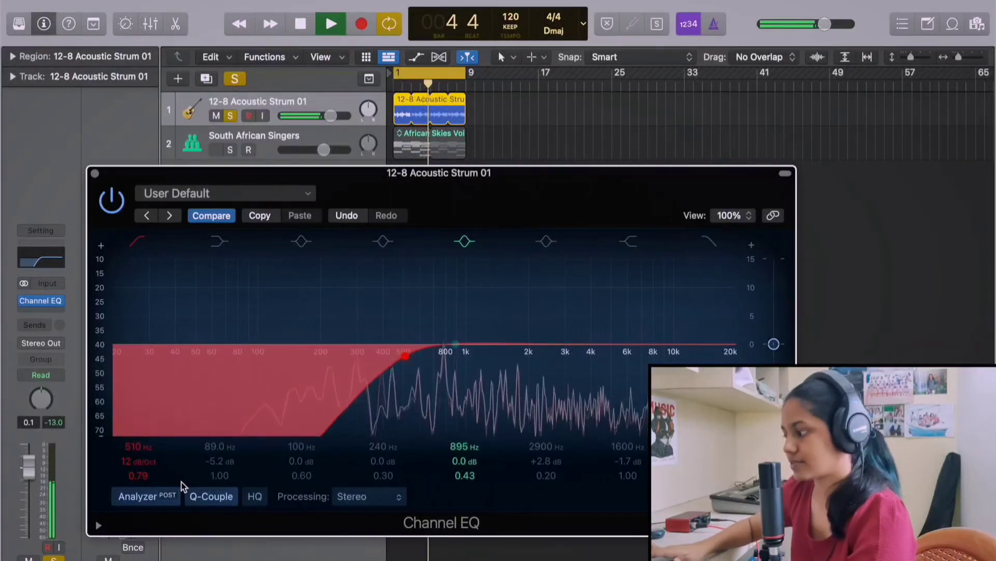
{"action": "key", "text": "space"}
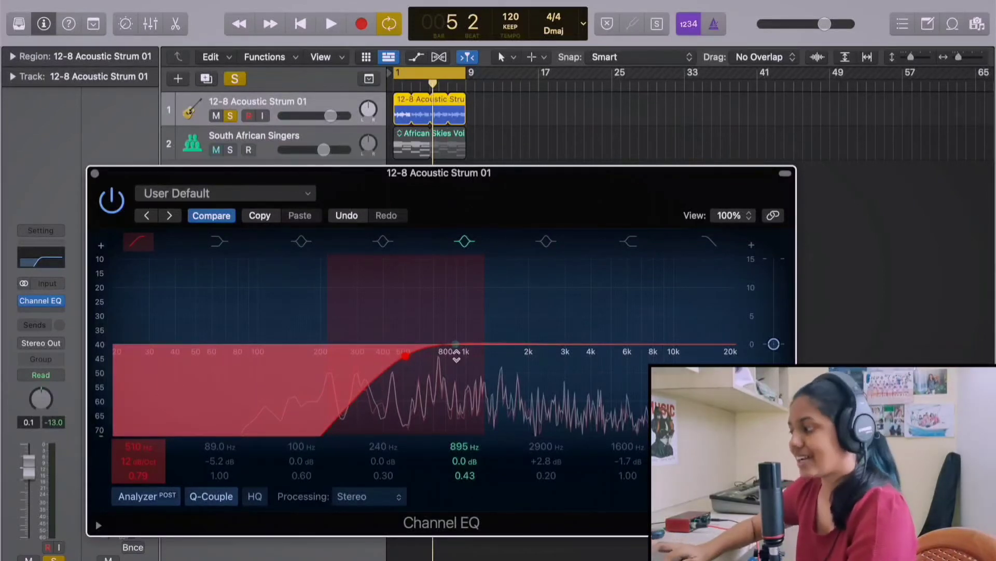
{"action": "key", "text": "space"}
- Sweep the low cut up to about 1380 Hz, compare PRE and POST, then return it to 20 Hz
{"action": "left_click_drag", "start_coordinate": [404, 359], "coordinate": [494, 359]}
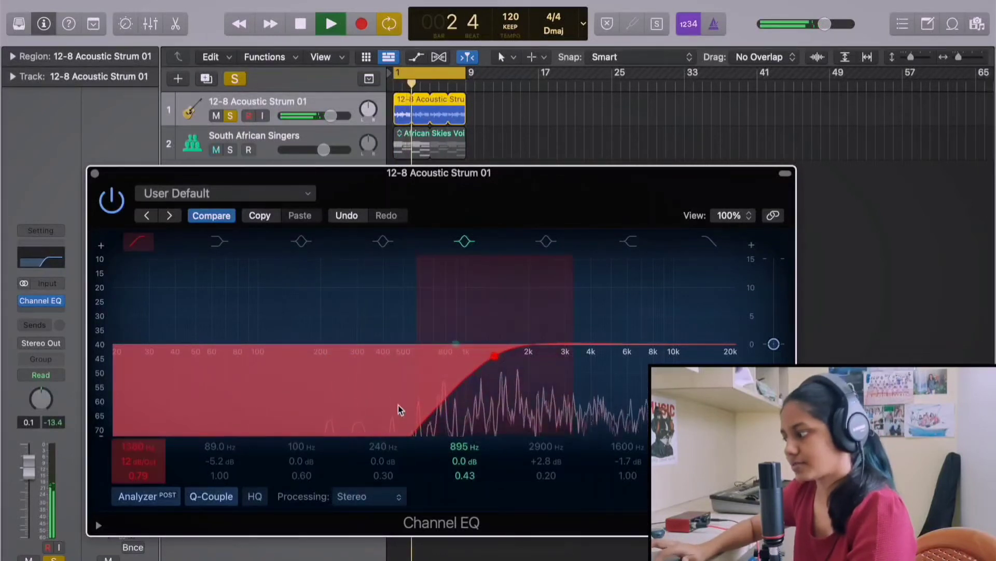
{"action": "left_click", "coordinate": [172, 499]}
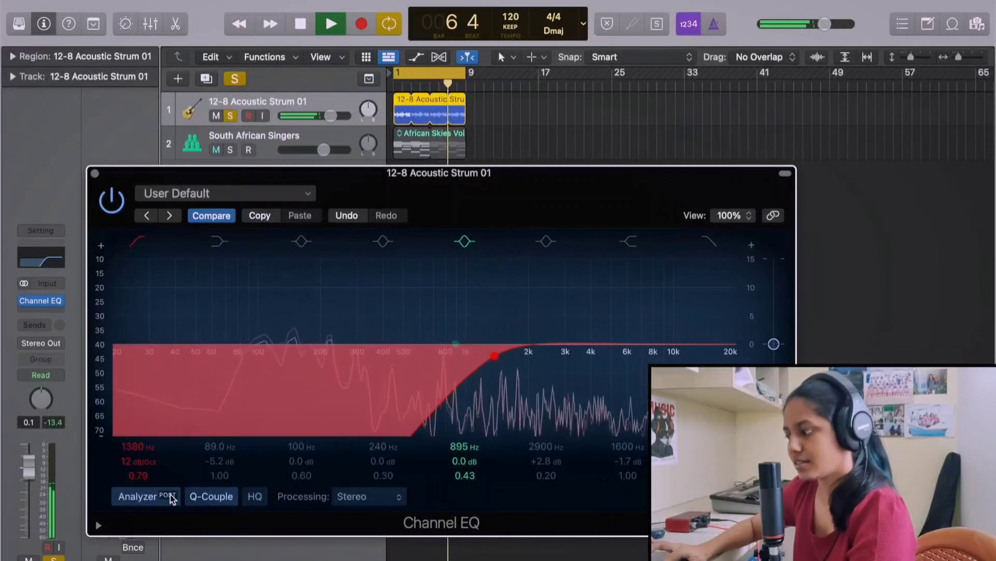
{"action": "left_click", "coordinate": [170, 495]}
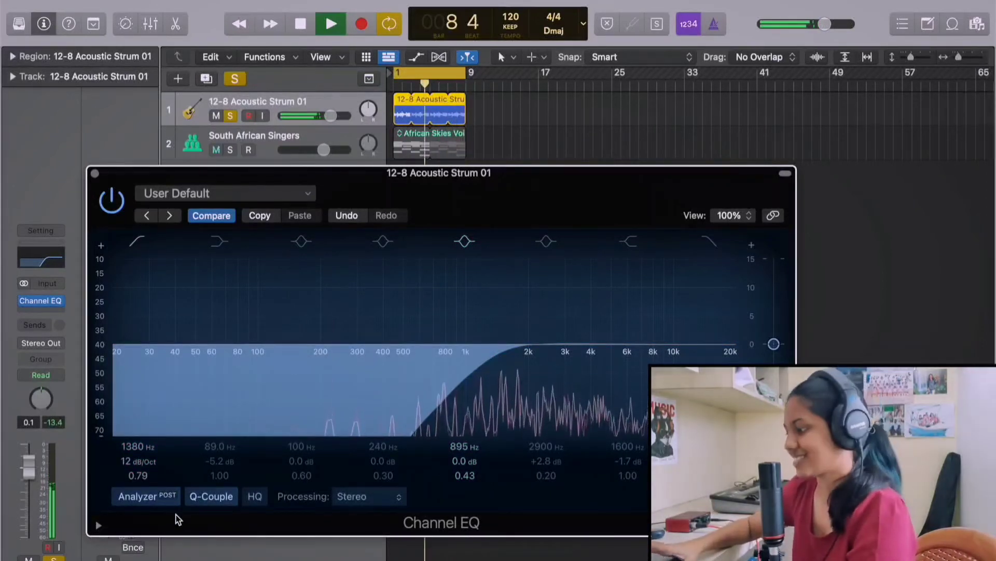
{"action": "key", "text": "space"}
{"action": "left_click_drag", "start_coordinate": [179, 353], "coordinate": [96, 355]}
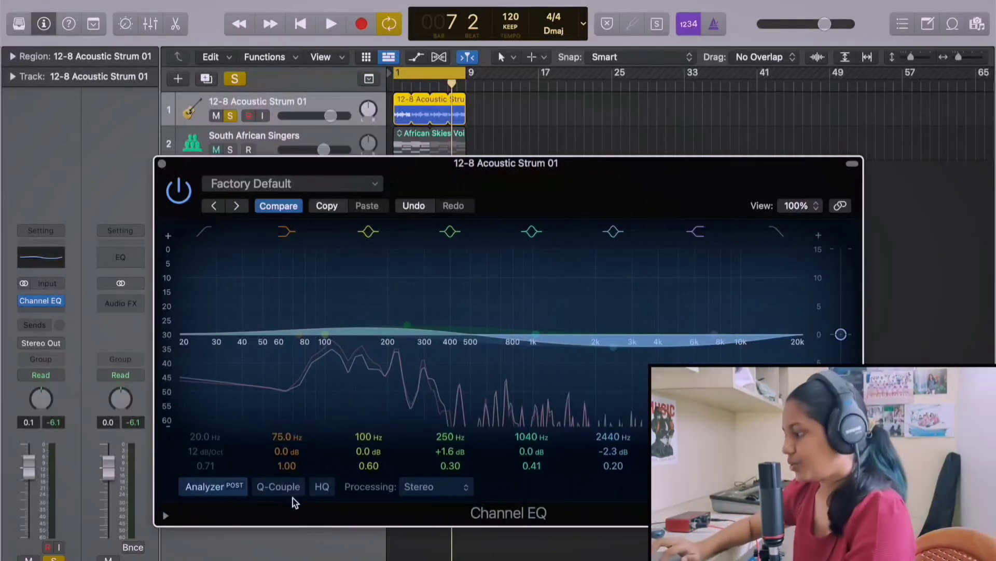
{"action": "key", "text": "space"}
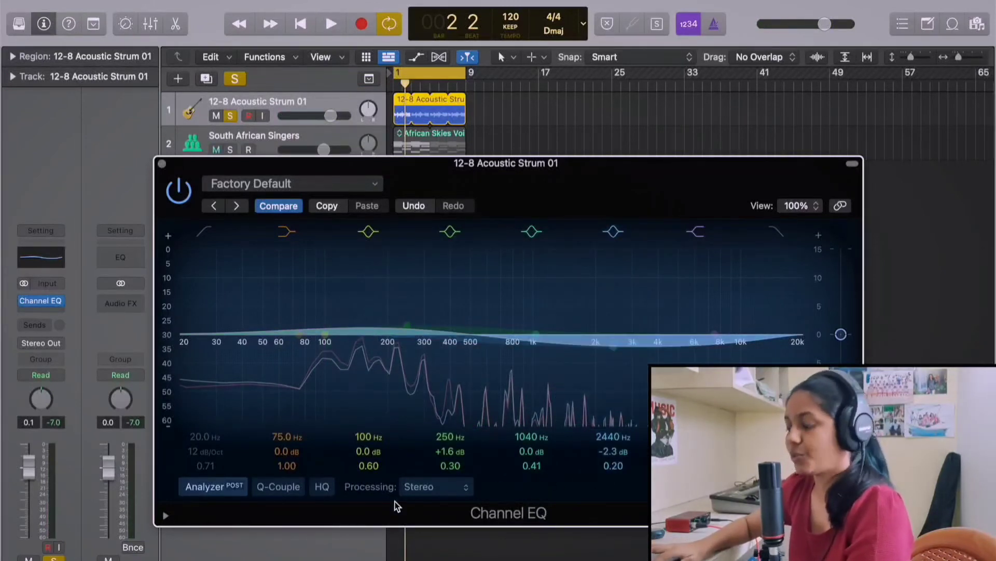
{"action": "key", "text": "space"}
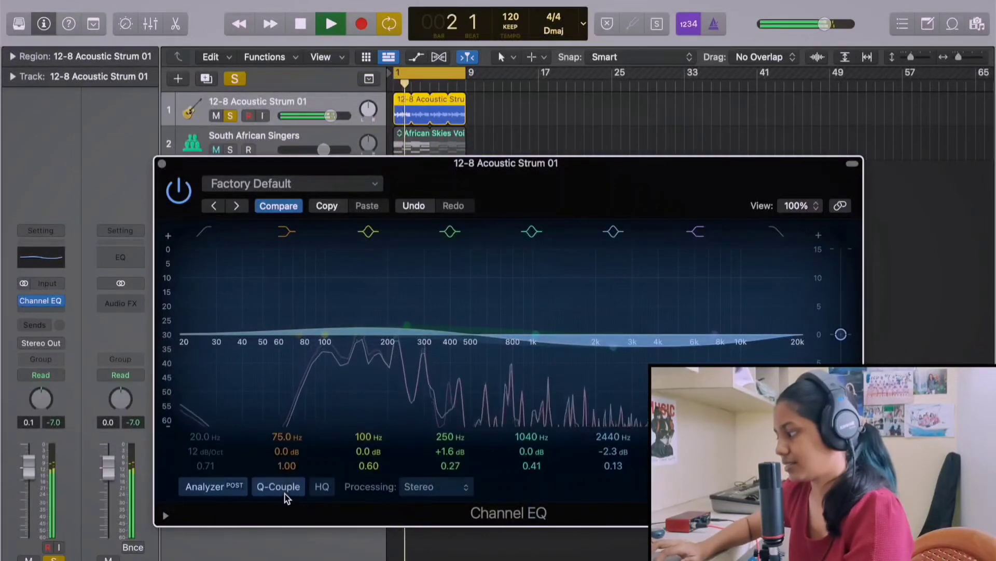
{"action": "left_click", "coordinate": [284, 493]}
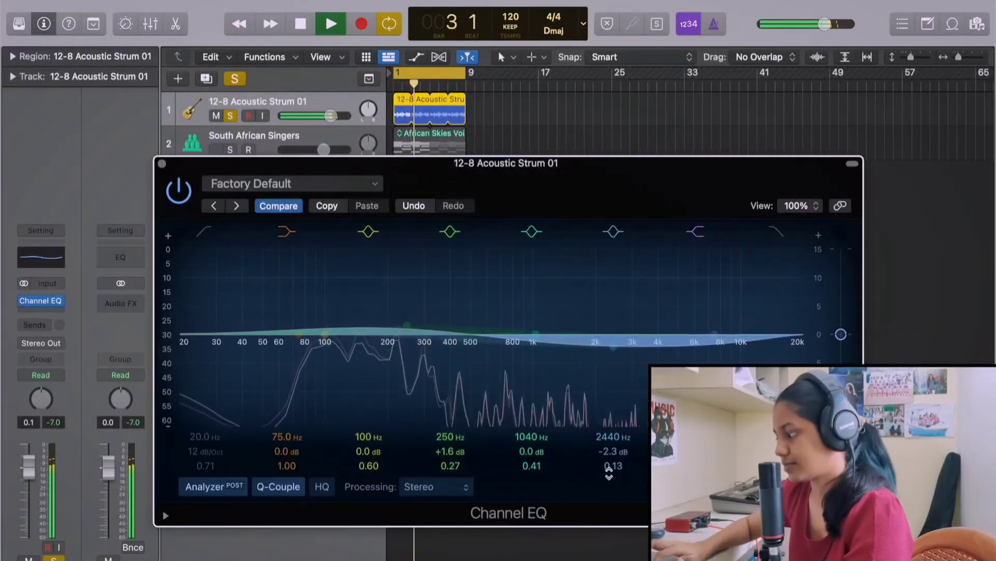
{"action": "left_click", "coordinate": [287, 485]}
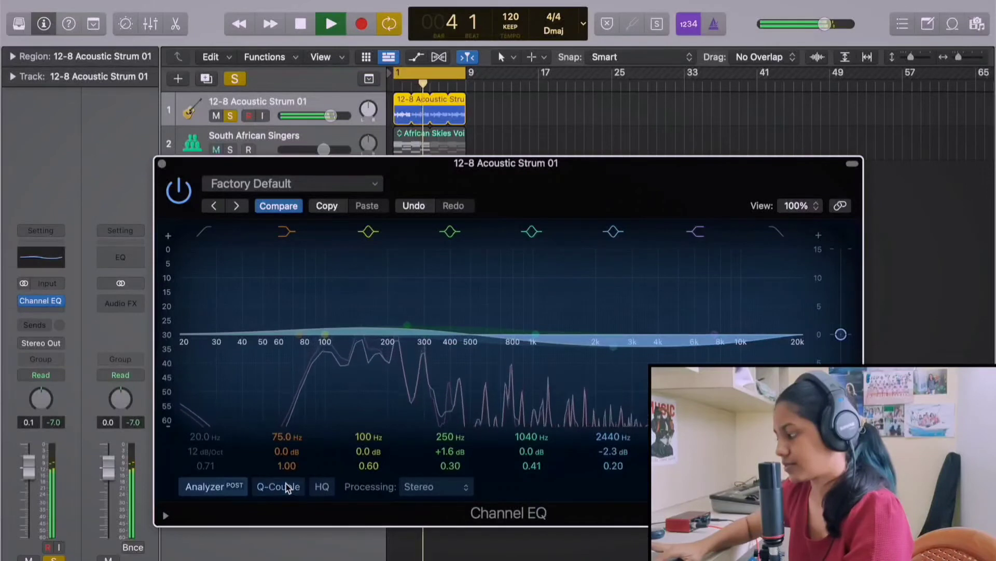
{"action": "key", "text": "space"}
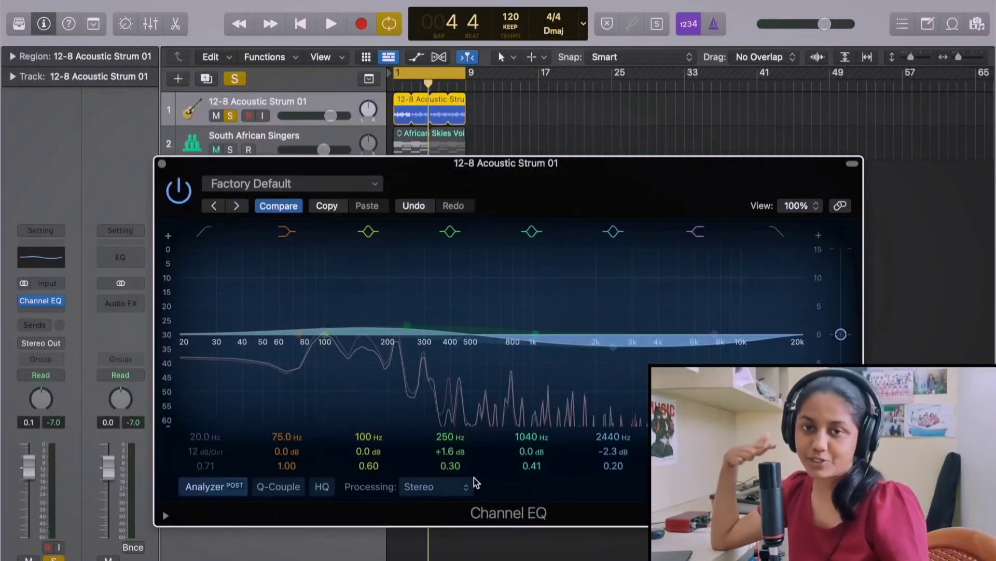
- Set Processing to Left Only, raise the low cut to about 8350 Hz, and audition it
{"action": "left_click", "coordinate": [433, 487]}
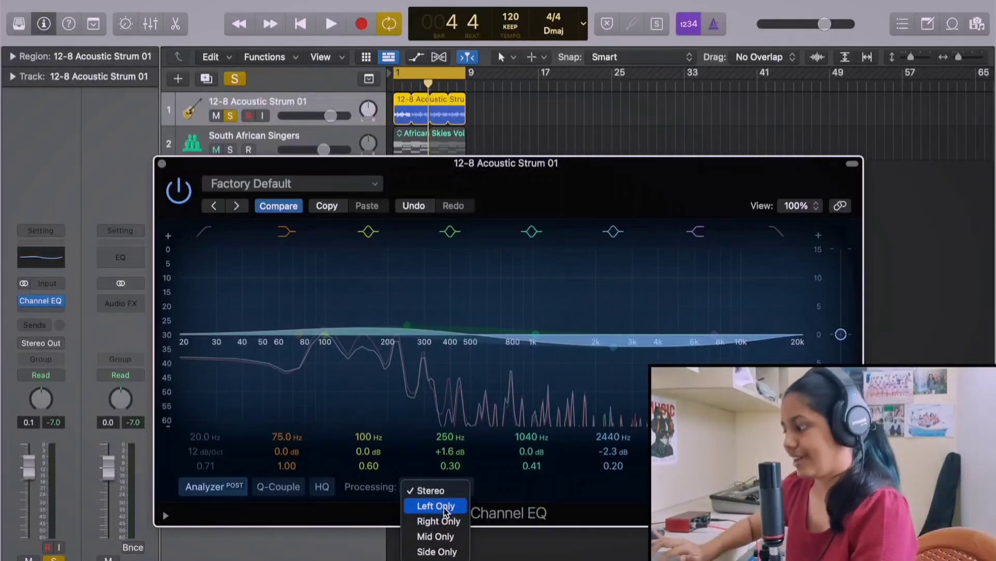
{"action": "left_click", "coordinate": [436, 506]}
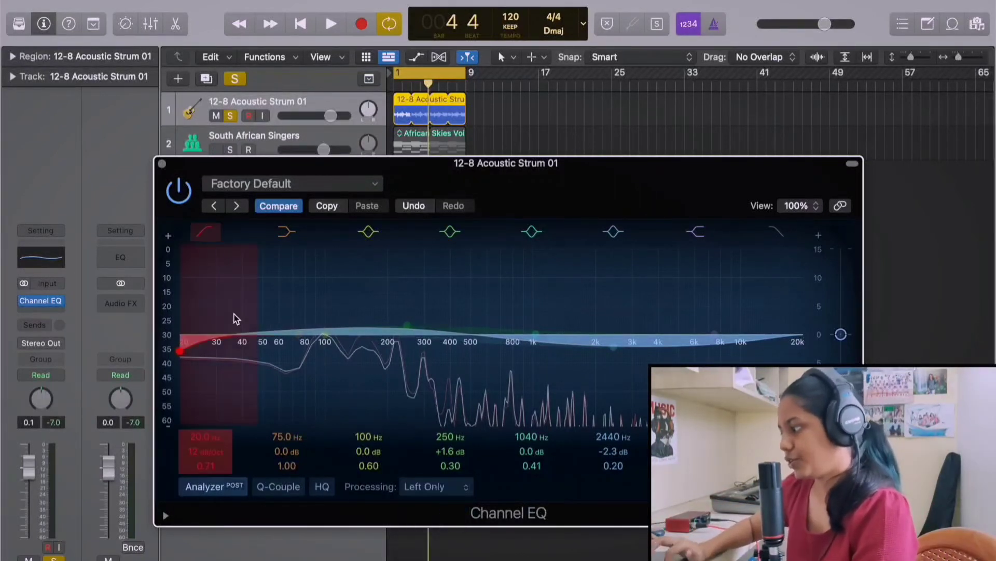
{"action": "left_click_drag", "start_coordinate": [185, 354], "coordinate": [729, 353]}
{"action": "key", "text": "space"}
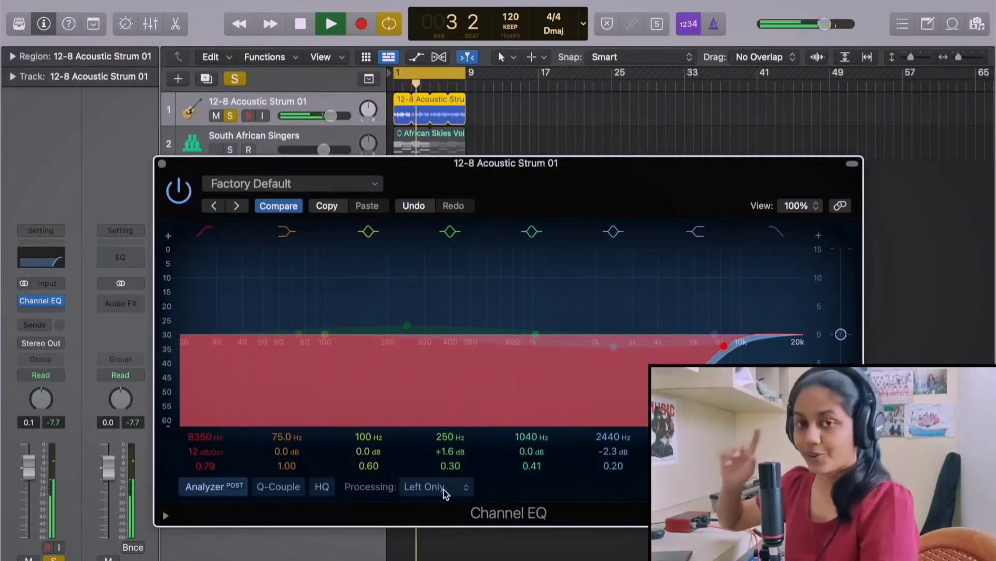
{"action": "key", "text": "space"}
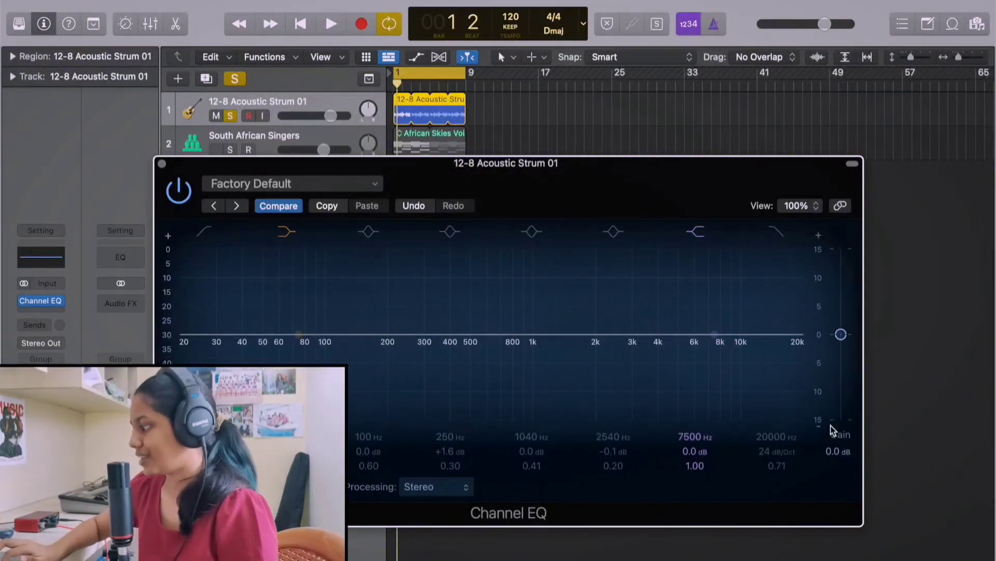
- Boost 250 Hz by 2.4 dB, set the high shelf to 2740 Hz at -4.1 dB, and master gain to -0.7 dB
{"action": "mouse_move", "coordinate": [843, 343]}
{"action": "left_mouse_down"}
{"action": "mouse_move", "coordinate": [842, 317]}
{"action": "mouse_move", "coordinate": [844, 367]}
{"action": "mouse_move", "coordinate": [841, 312]}
{"action": "mouse_move", "coordinate": [841, 335]}
{"action": "left_mouse_up"}
{"action": "left_click", "coordinate": [450, 232]}
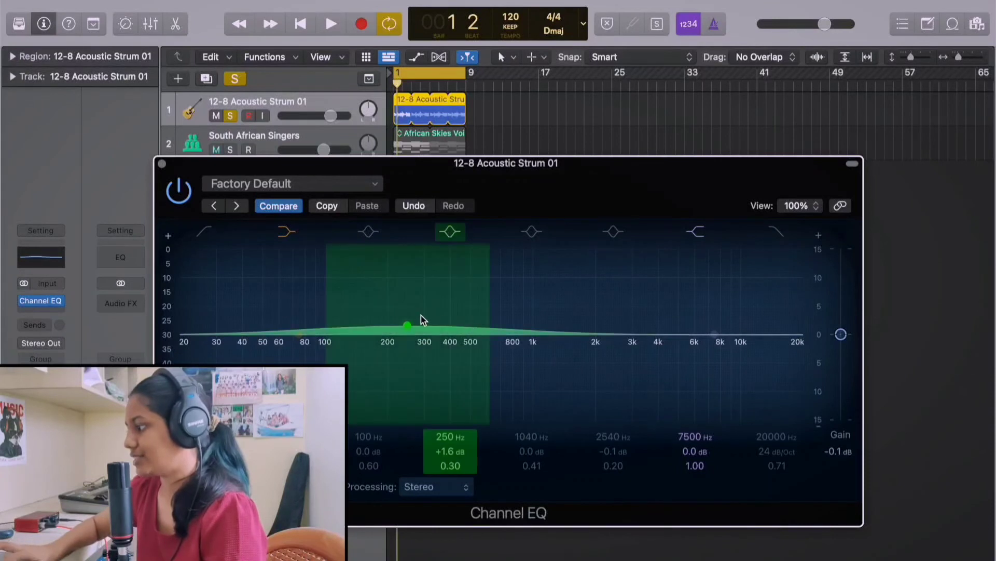
{"action": "left_click_drag", "start_coordinate": [415, 323], "coordinate": [415, 319]}
{"action": "left_click", "coordinate": [696, 233]}
{"action": "left_click_drag", "start_coordinate": [714, 334], "coordinate": [623, 368]}
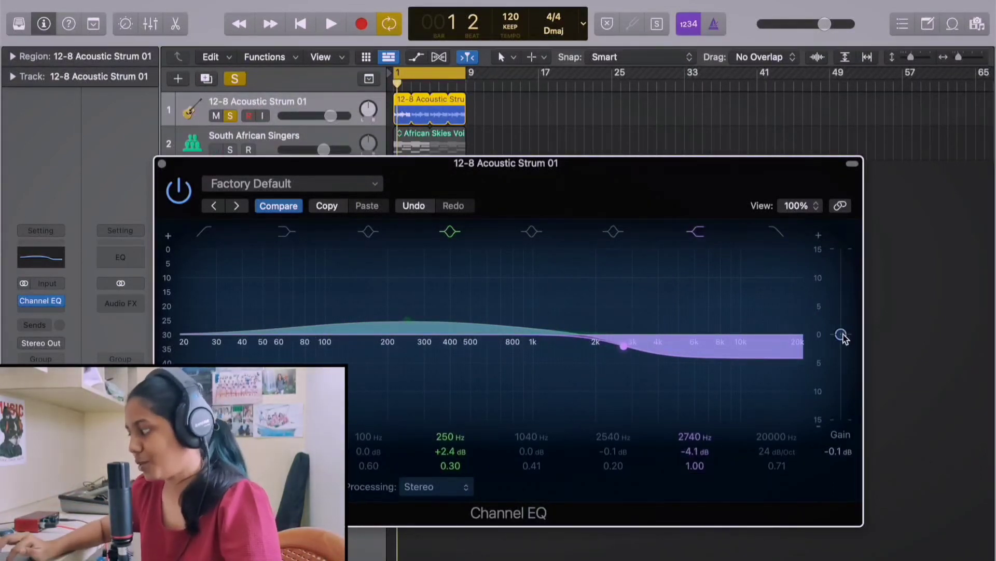
{"action": "mouse_move", "coordinate": [841, 335]}
{"action": "left_mouse_down"}
{"action": "mouse_move", "coordinate": [843, 305]}
{"action": "mouse_move", "coordinate": [841, 363]}
{"action": "mouse_move", "coordinate": [842, 337]}
{"action": "left_mouse_up"}
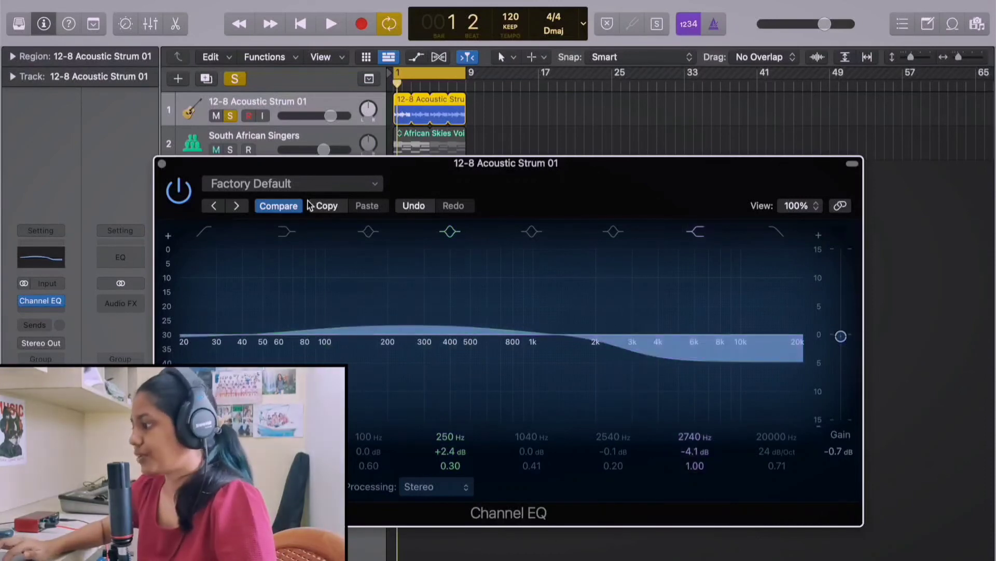
- Open the Factory Default settings menu and browse preset folders such as 01 Drums and 06 Mastering
{"action": "left_click", "coordinate": [291, 186]}
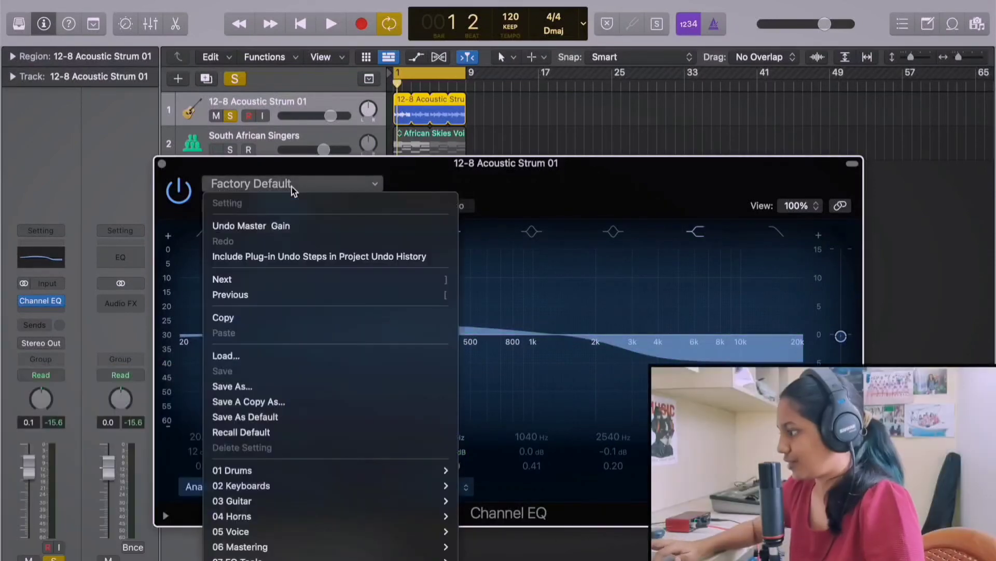
{"action": "left_click", "coordinate": [338, 188]}
{"action": "left_click", "coordinate": [339, 188]}
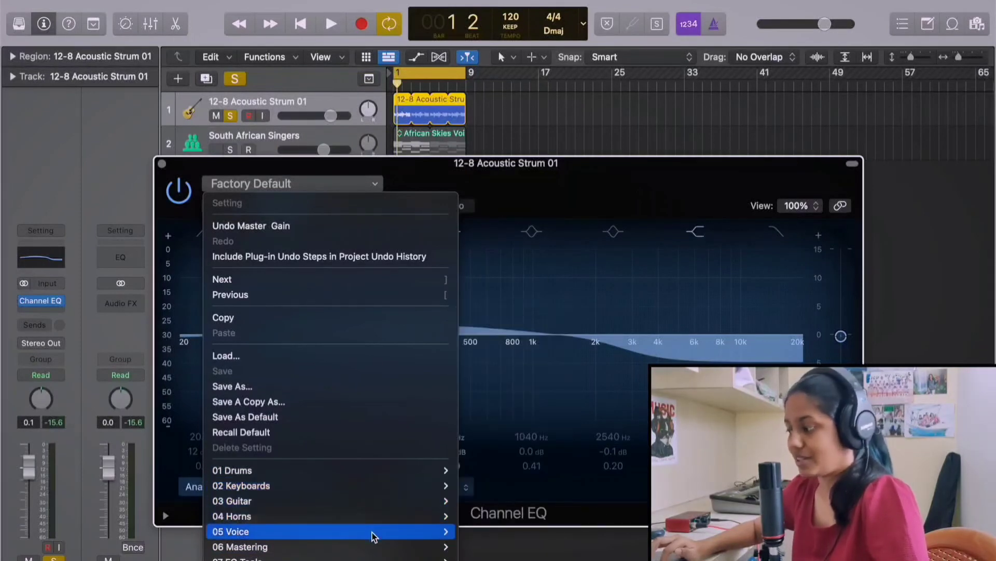
{"action": "mouse_move", "coordinate": [382, 540]}
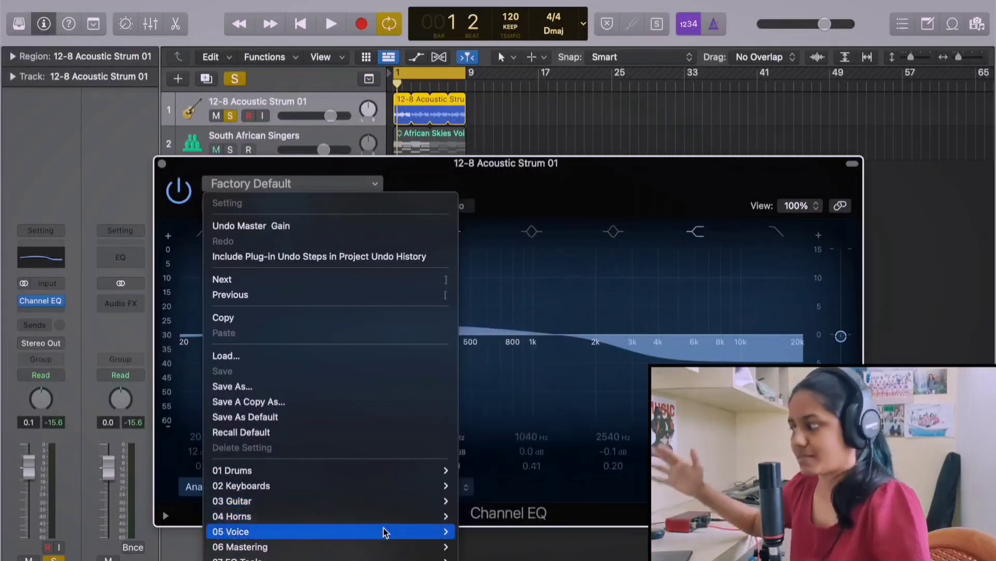
{"action": "mouse_move", "coordinate": [440, 480]}
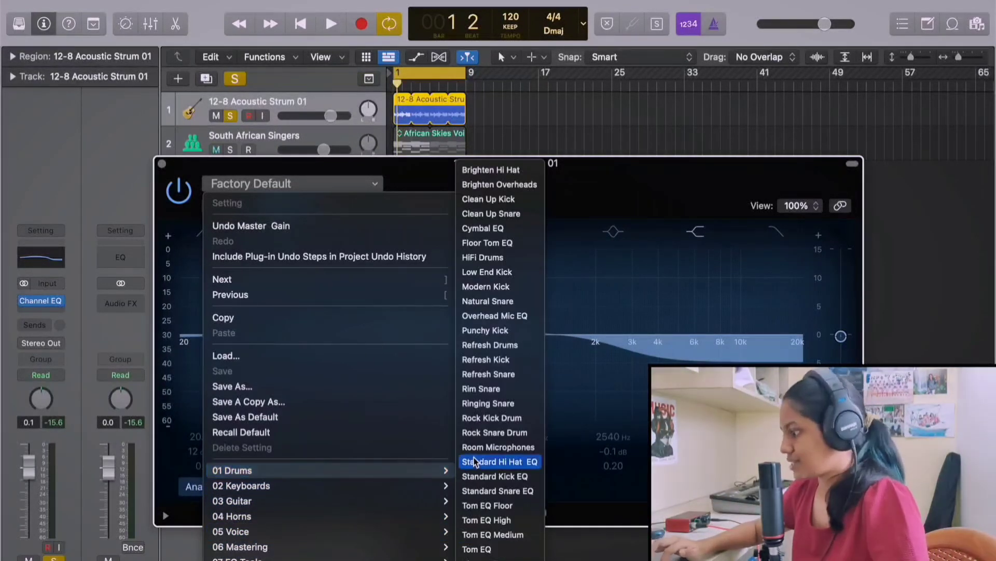